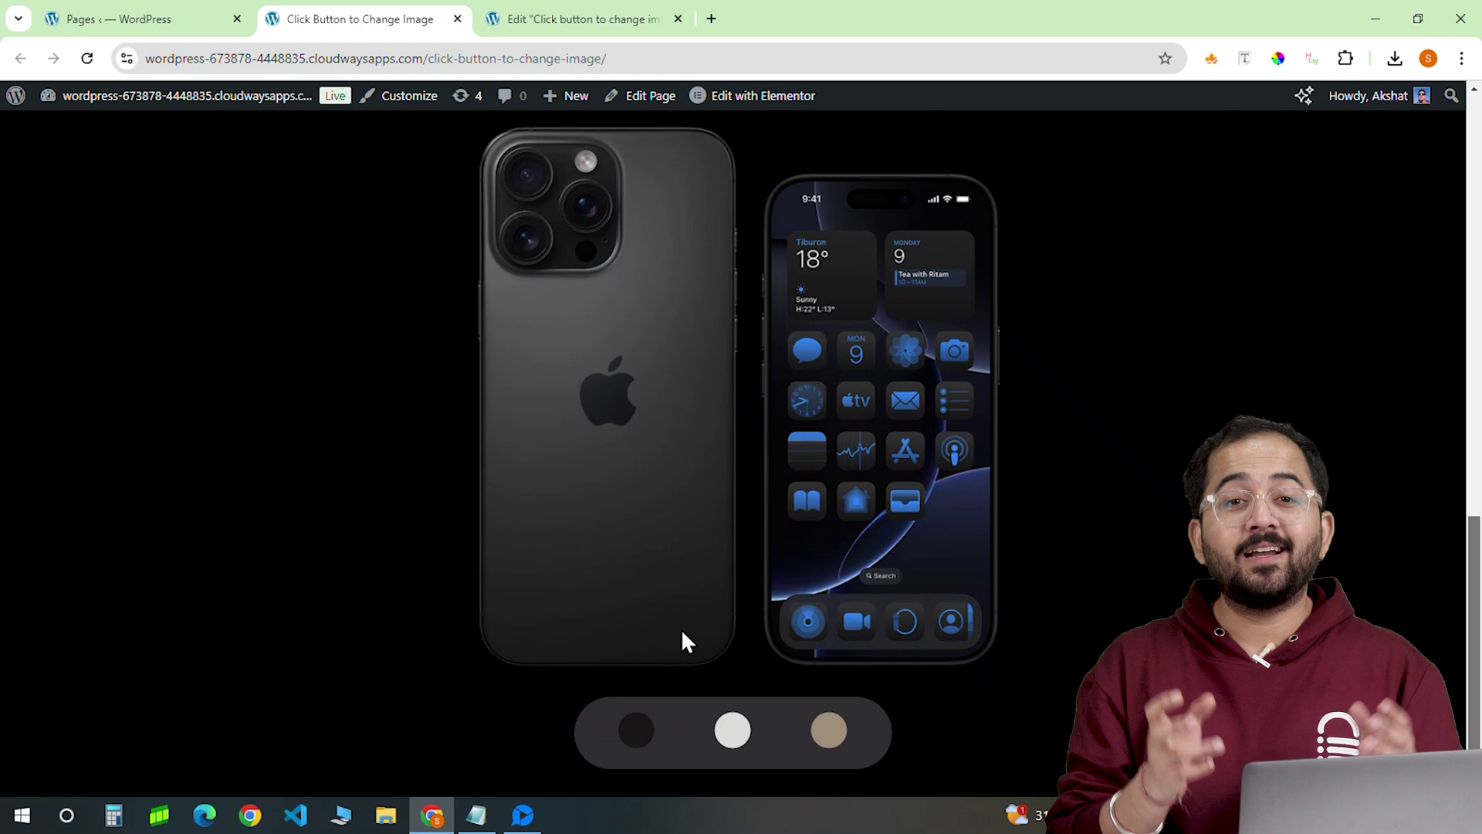
# Cycle the phones through the white, desert and black finishes using the three colour circles.
pyautogui.click(734, 731)
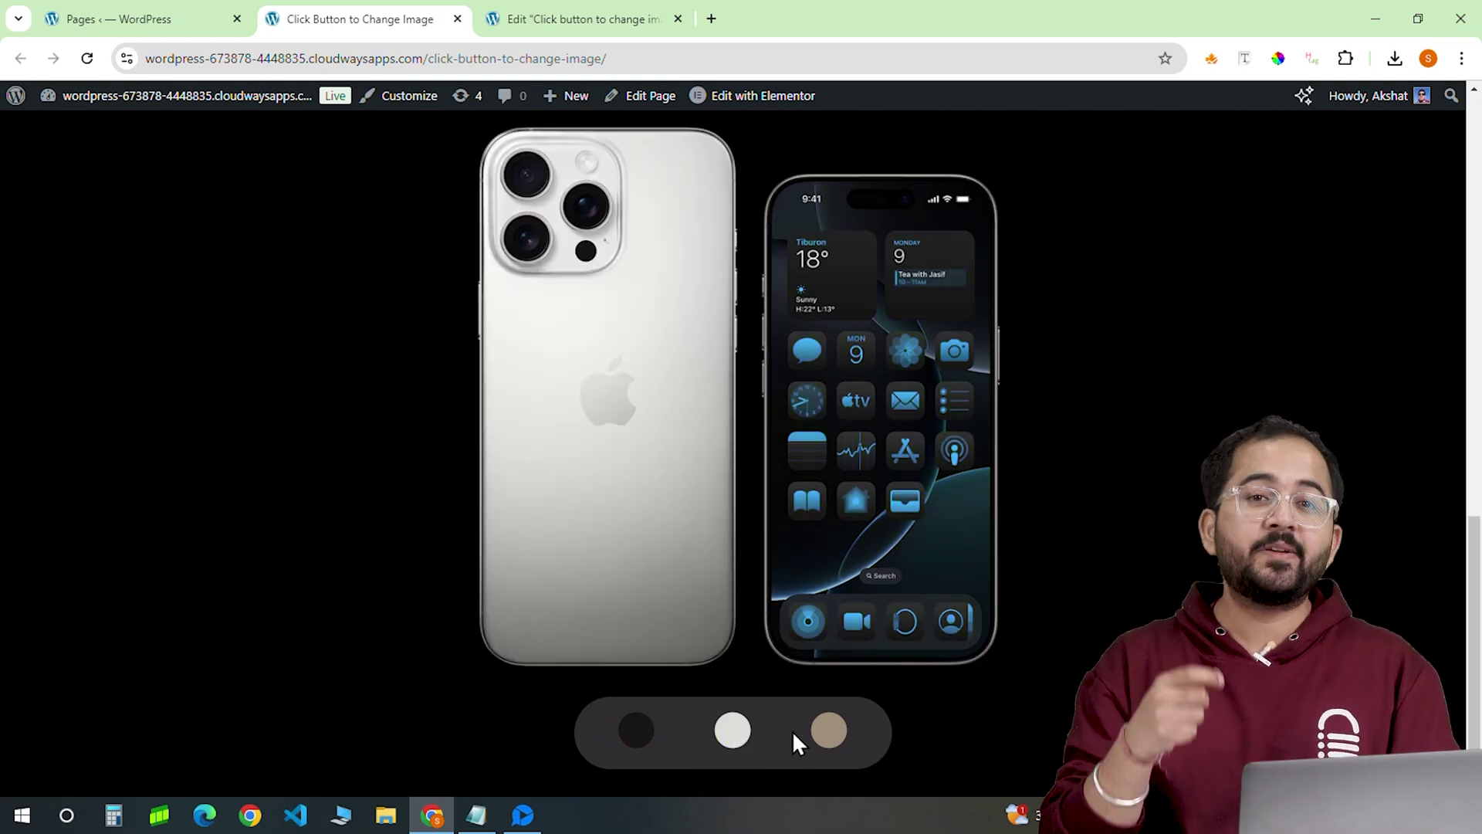
pyautogui.click(829, 730)
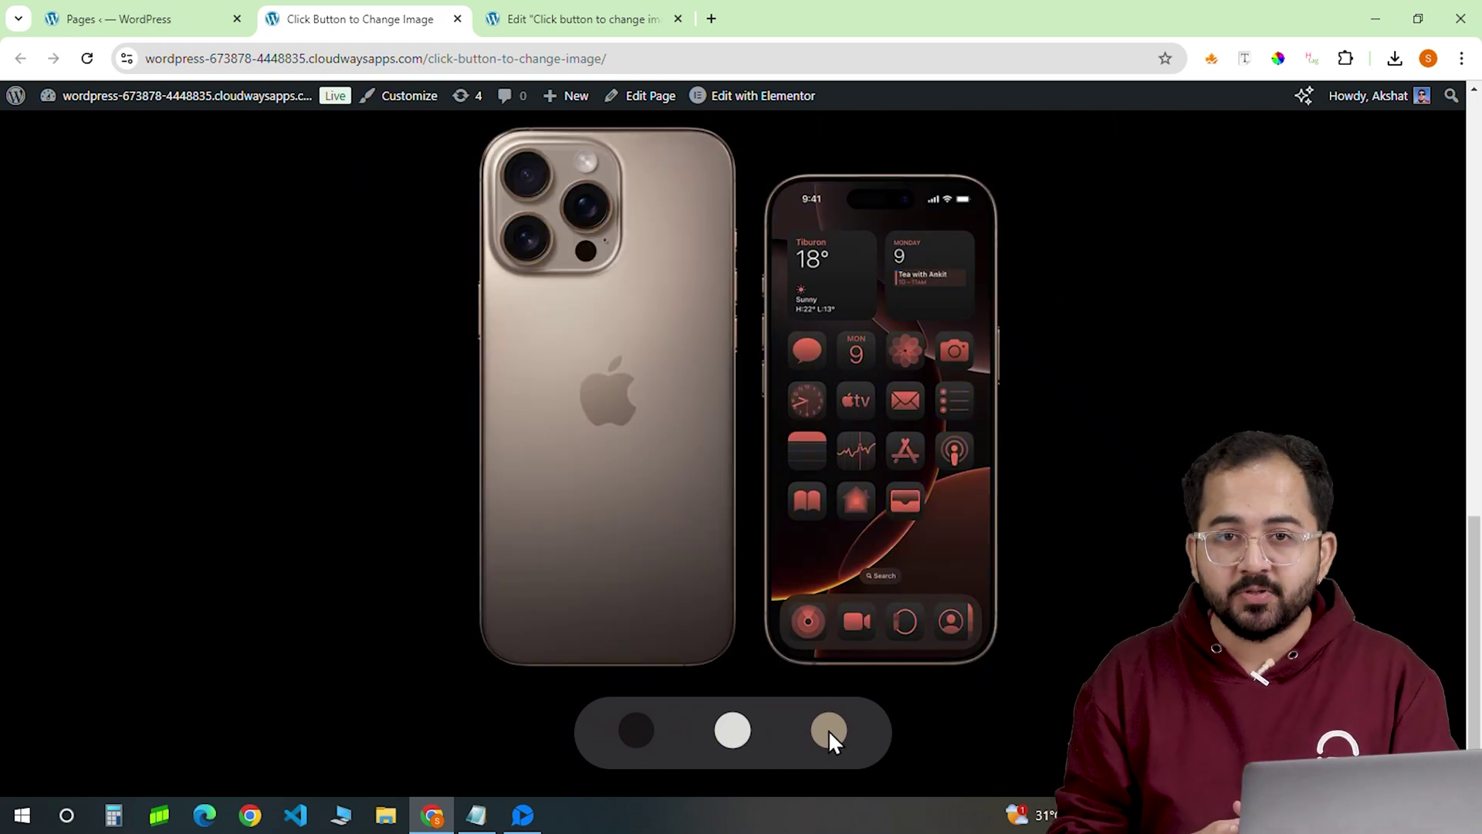
pyautogui.click(739, 733)
pyautogui.click(637, 731)
pyautogui.click(735, 738)
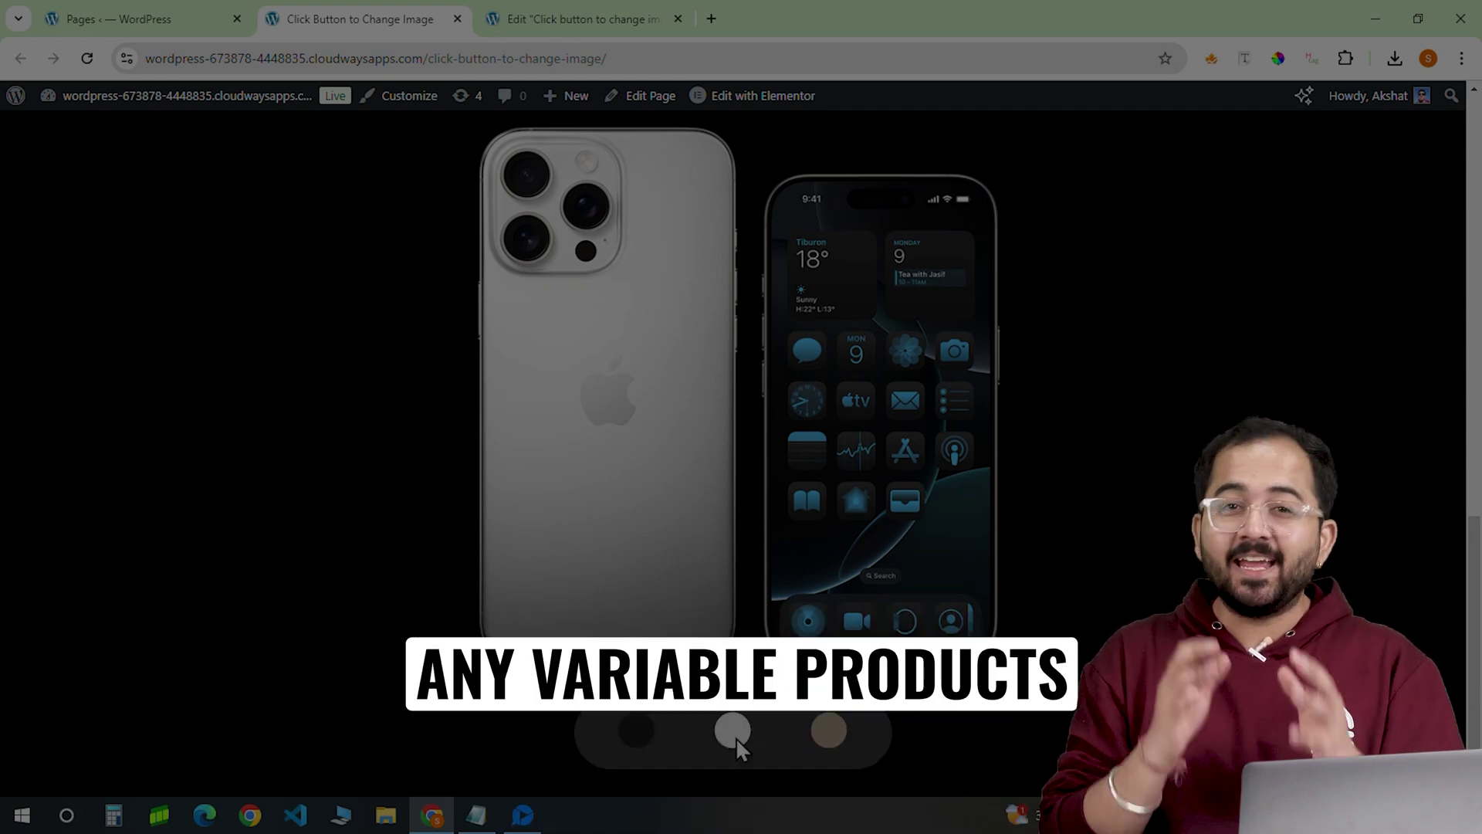
pyautogui.click(637, 732)
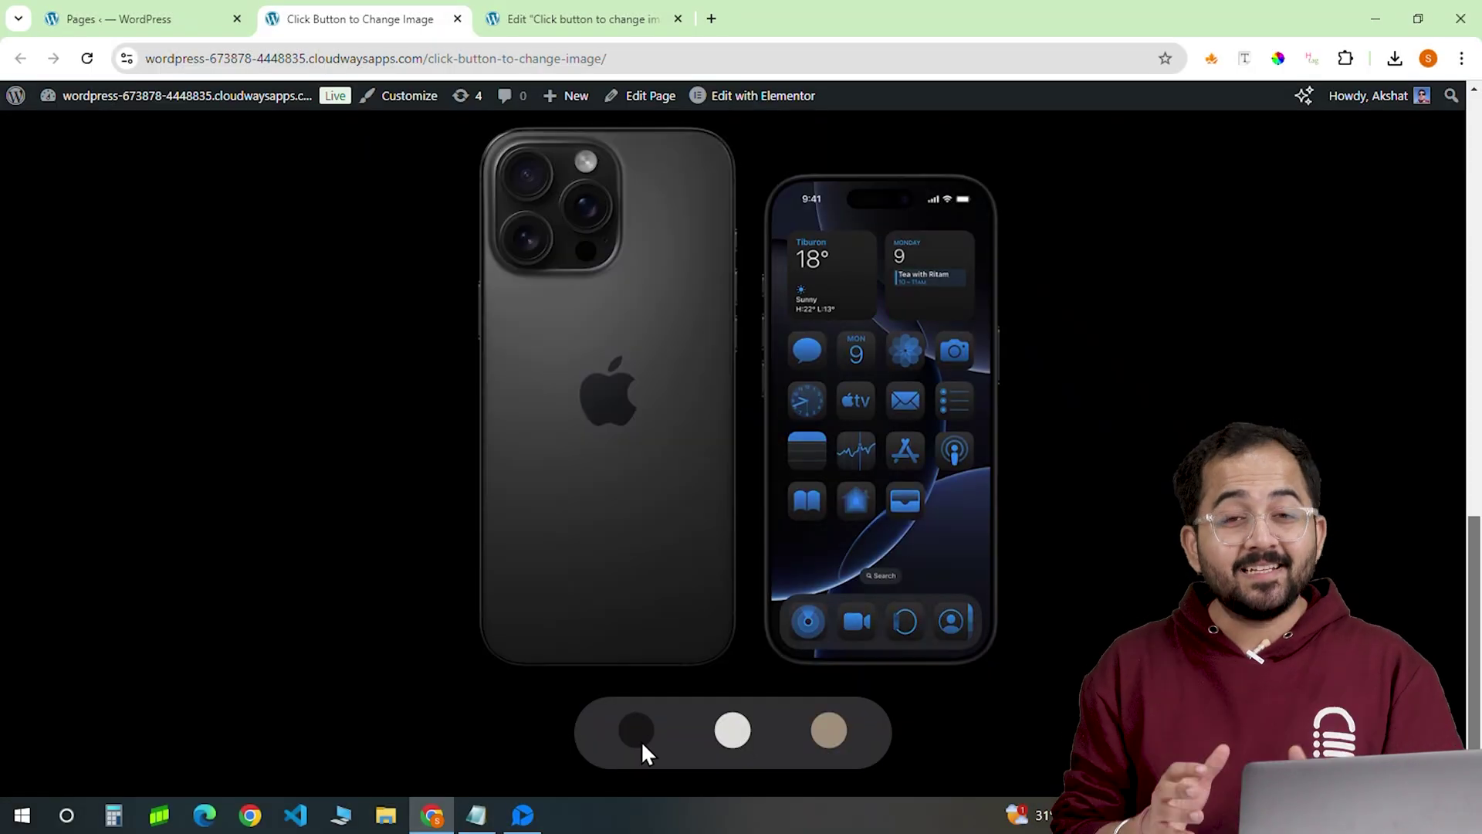
pyautogui.click(735, 738)
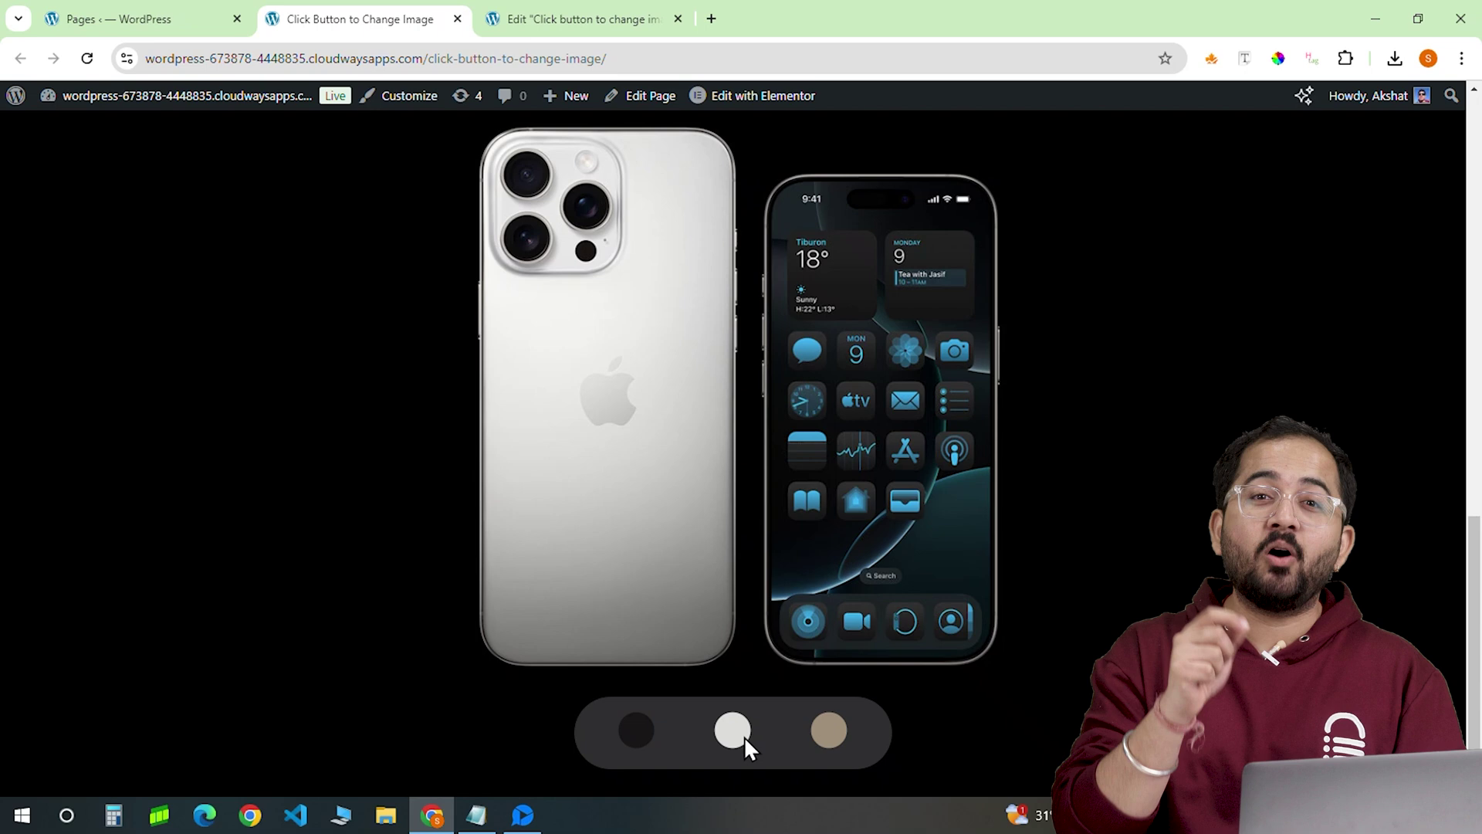
pyautogui.click(830, 729)
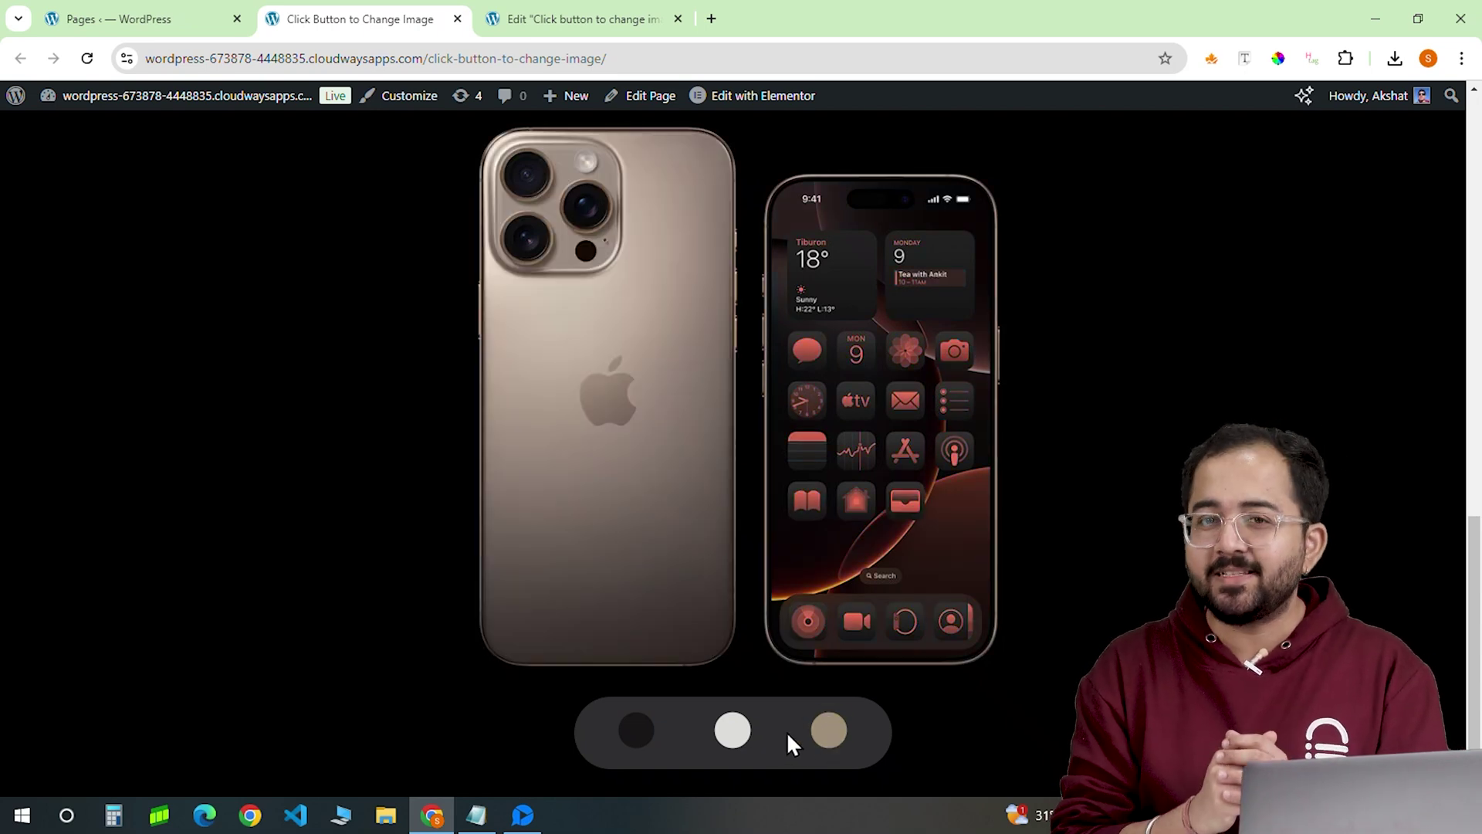
pyautogui.click(739, 733)
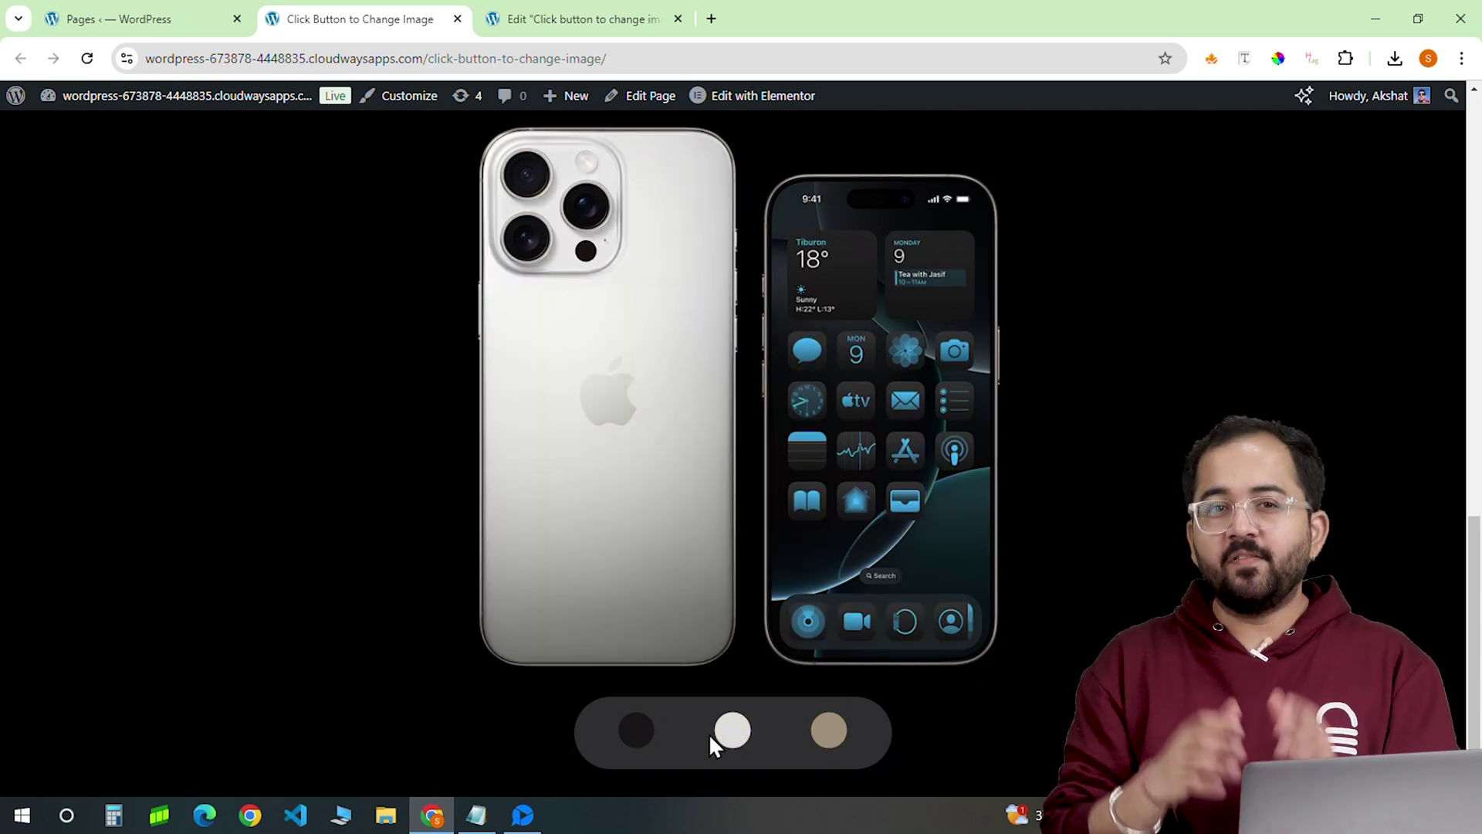
pyautogui.click(638, 730)
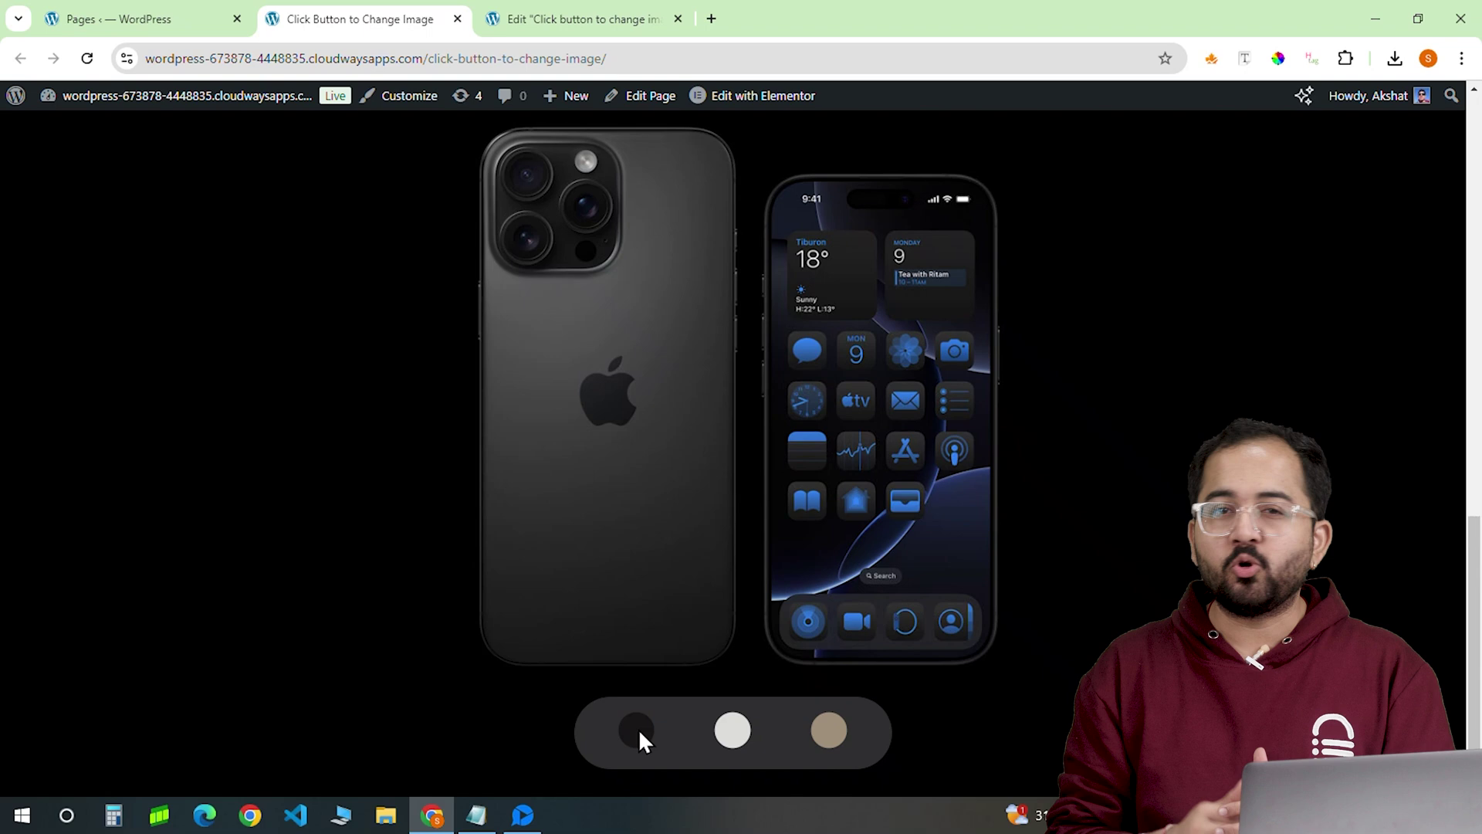
pyautogui.click(730, 730)
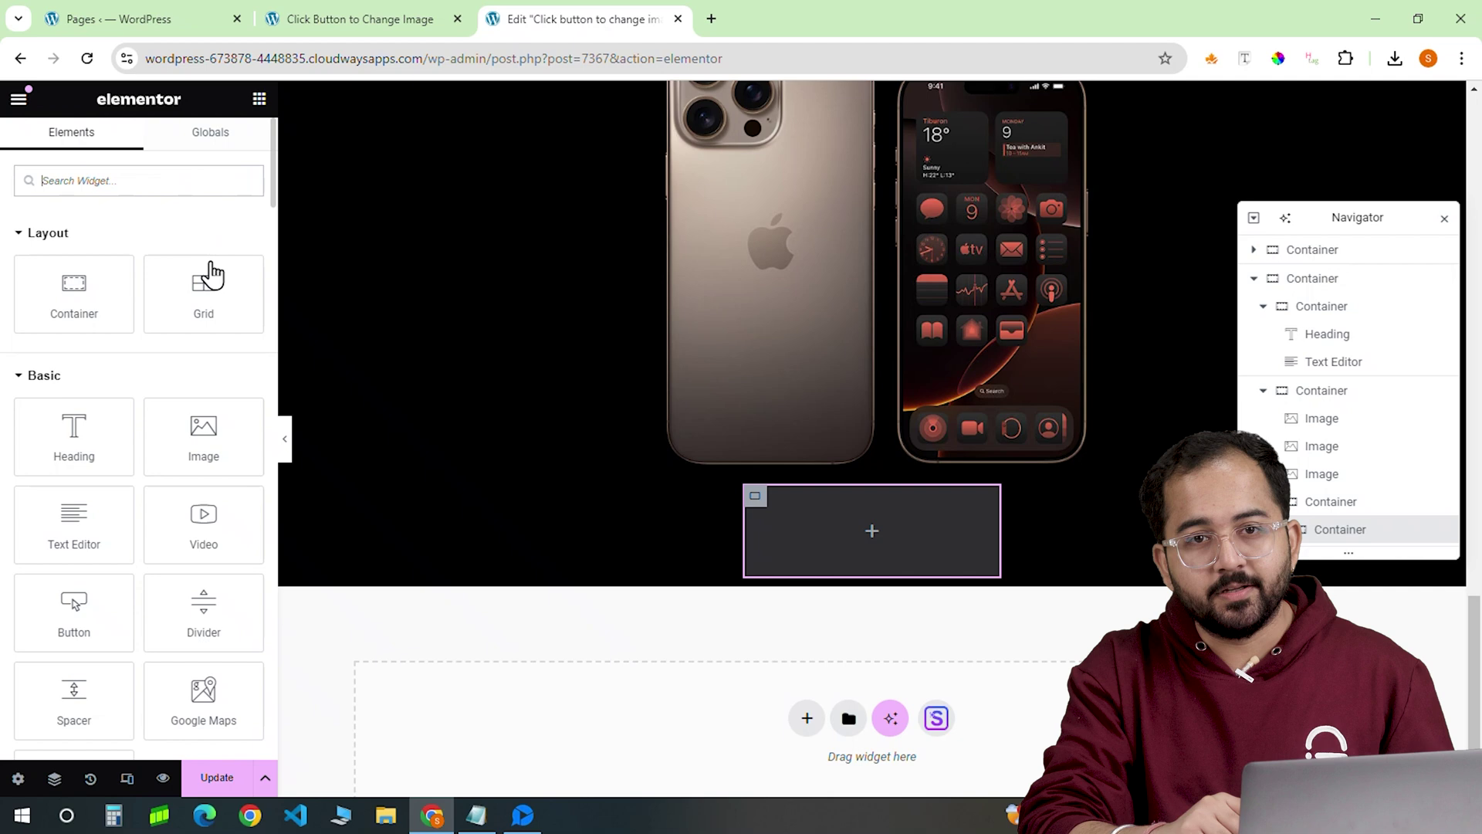
# Drop a Button into the empty container with a solid circle icon and its 'Click here' text removed.
pyautogui.moveTo(72, 608); pyautogui.dragTo(821, 549)
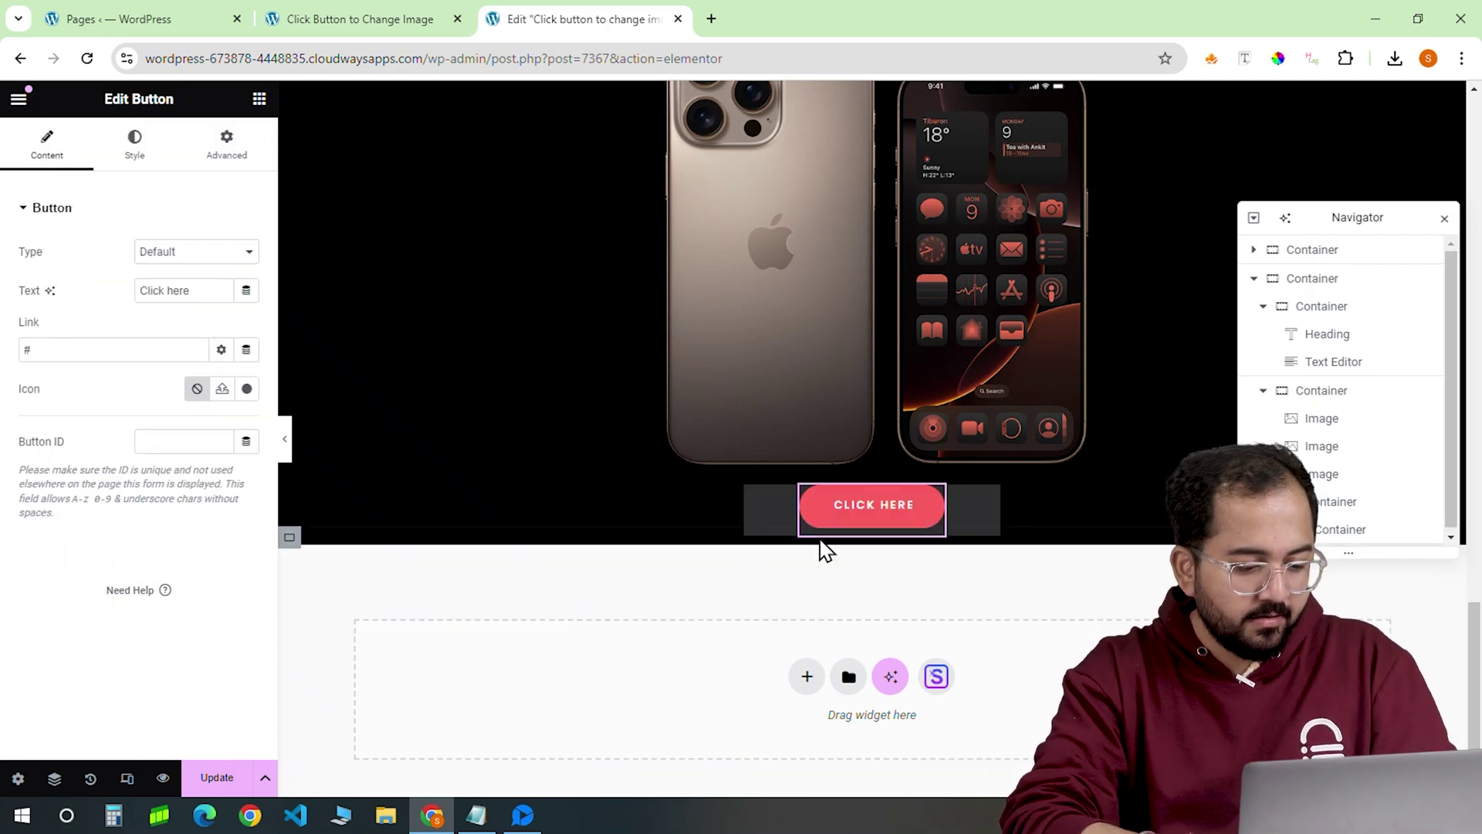
pyautogui.click(247, 389)
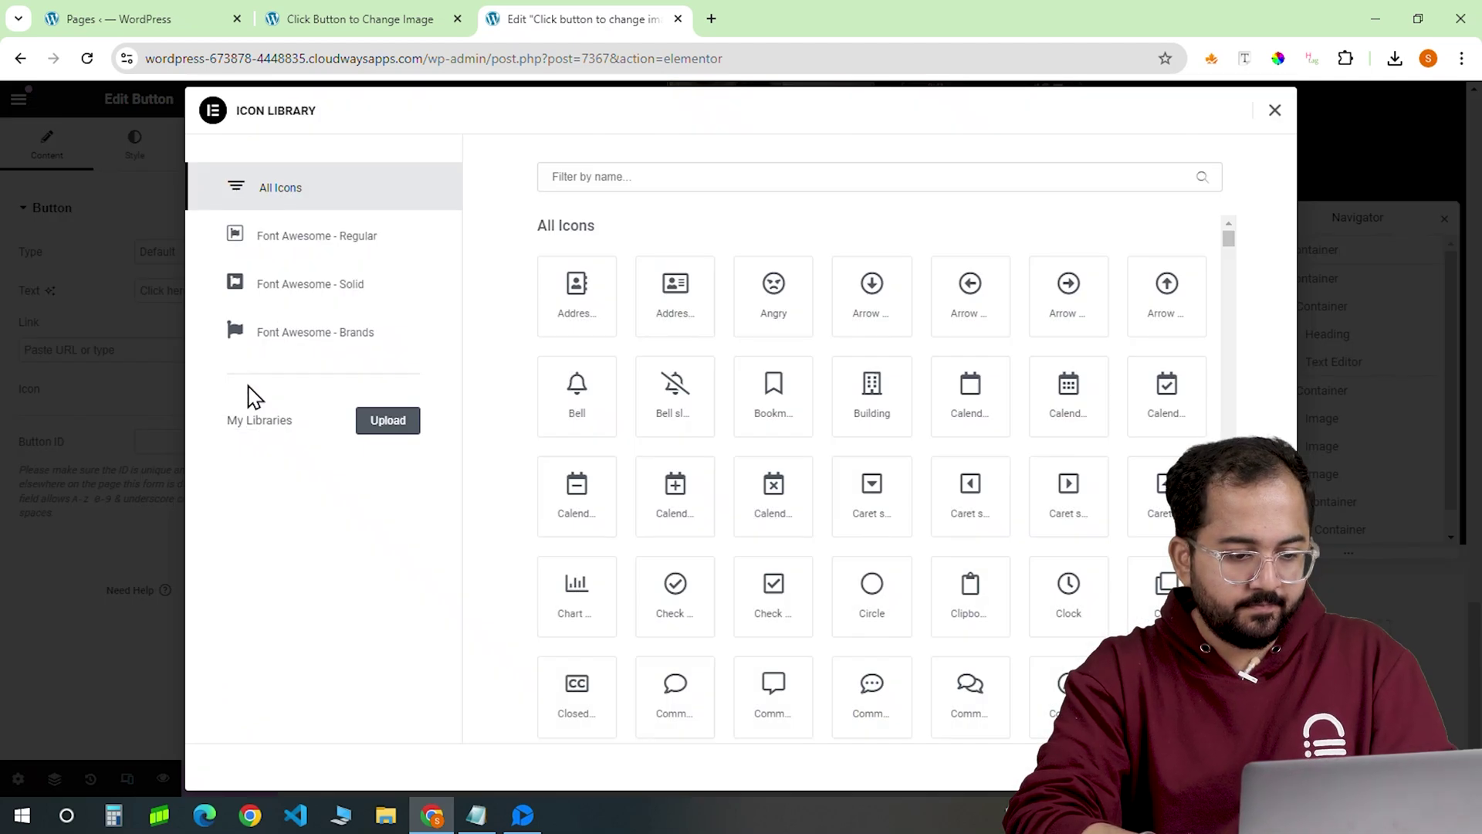
pyautogui.write('circl')
pyautogui.click(1065, 596)
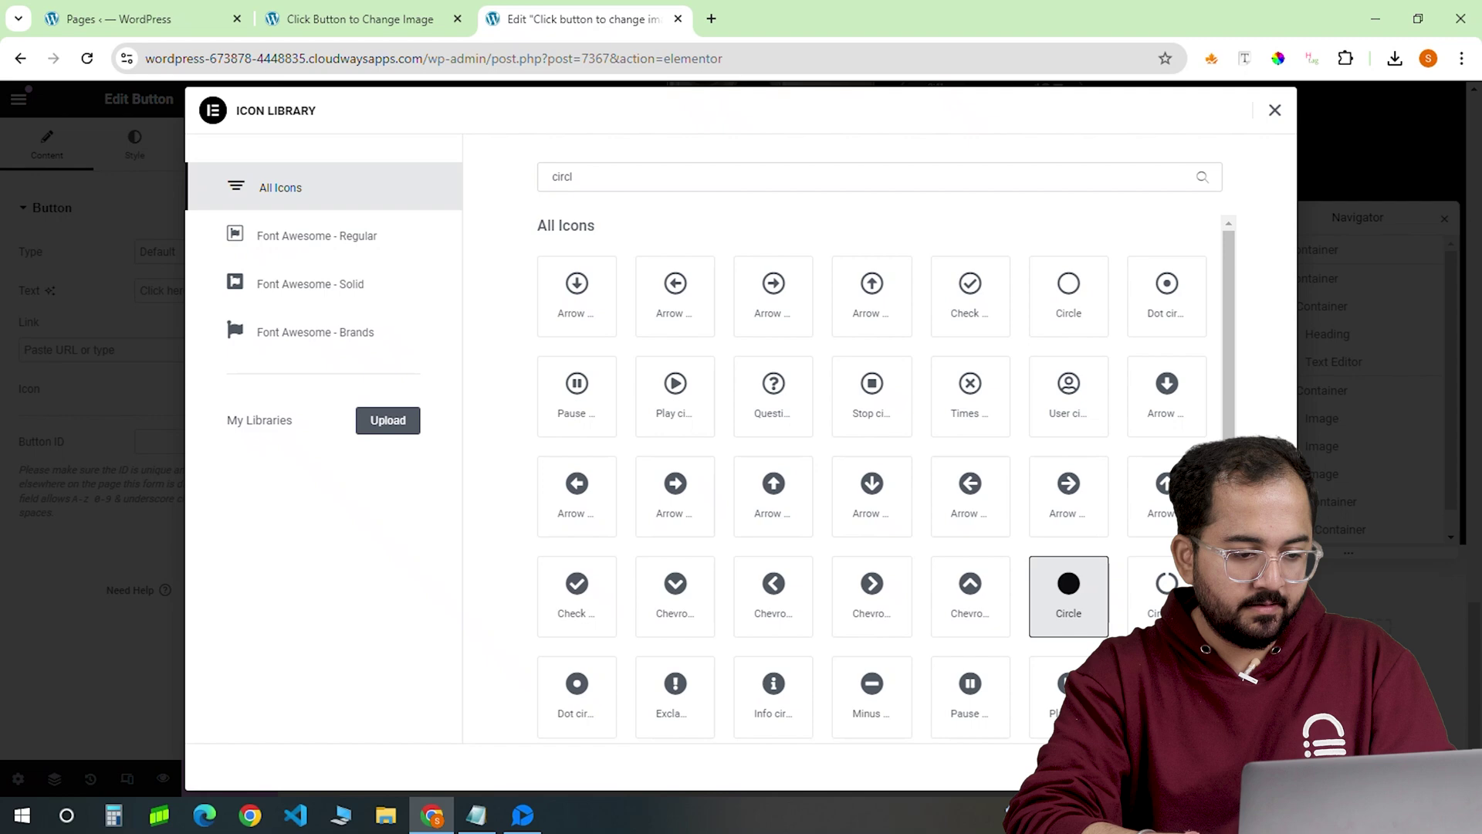
pyautogui.click(1236, 767)
pyautogui.moveTo(199, 290); pyautogui.dragTo(135, 296)
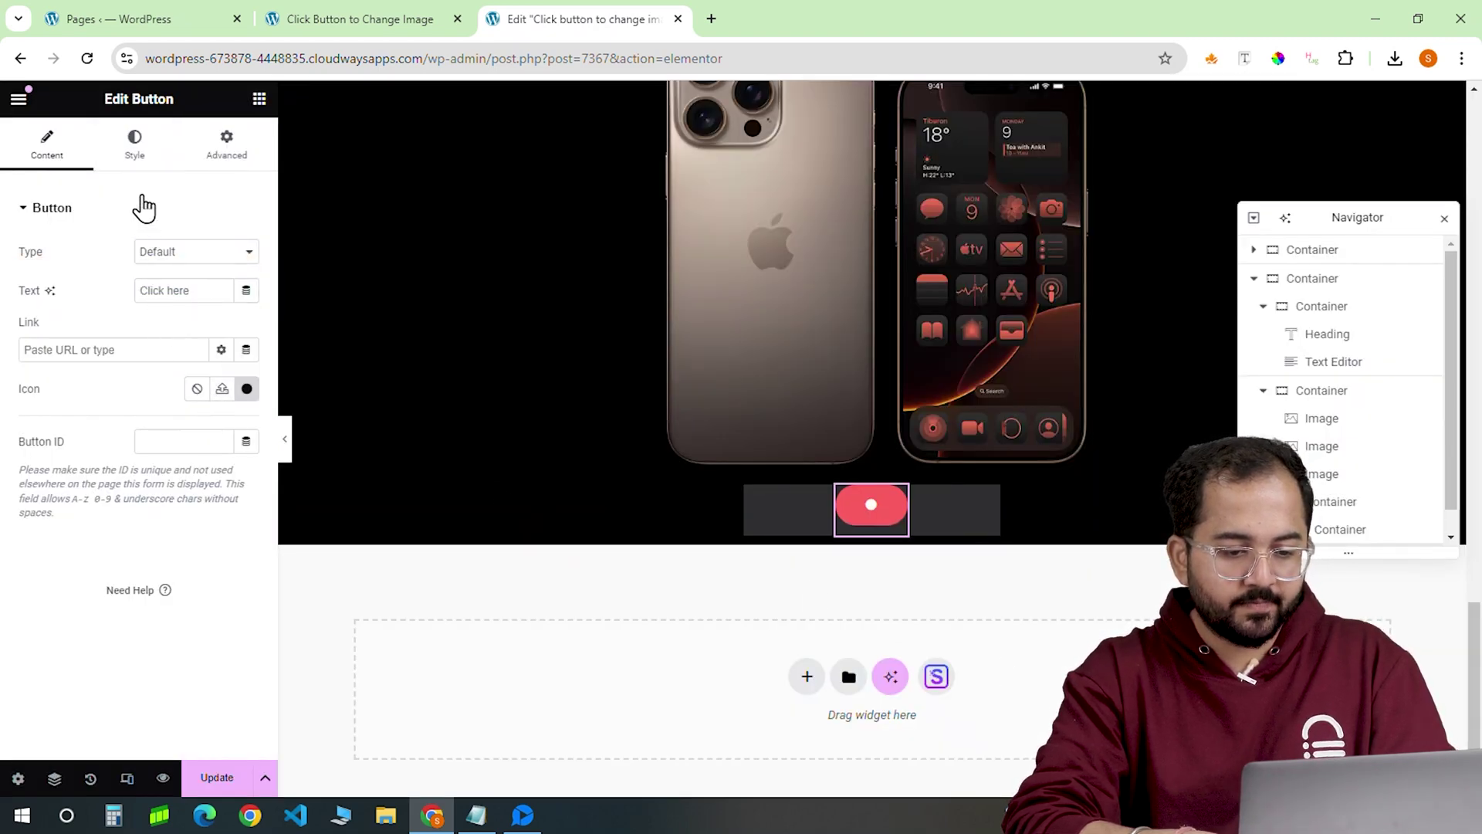
# Make the button's icon colour dark and its background fully transparent.
pyautogui.click(139, 155)
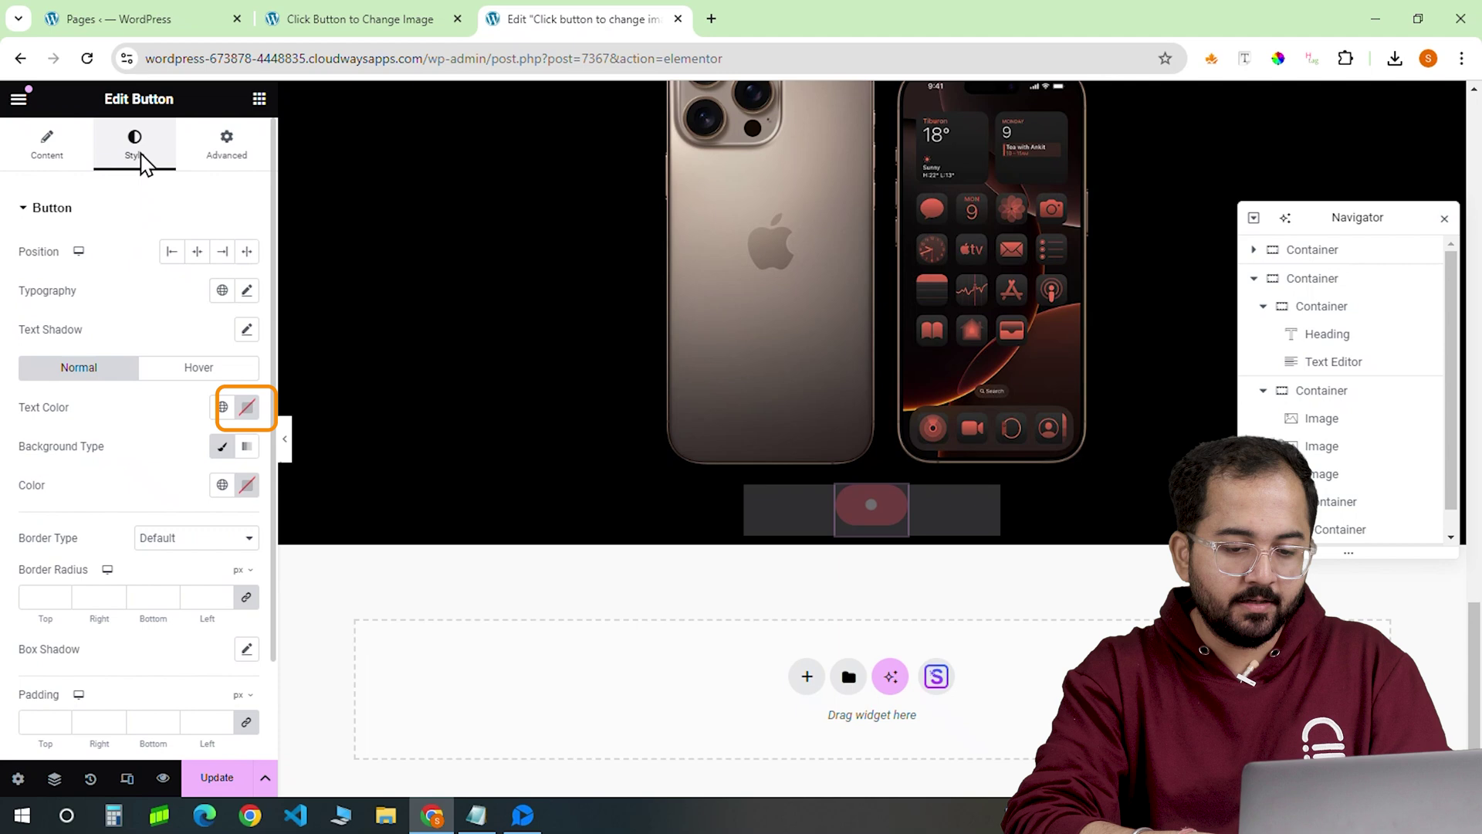
pyautogui.click(248, 408)
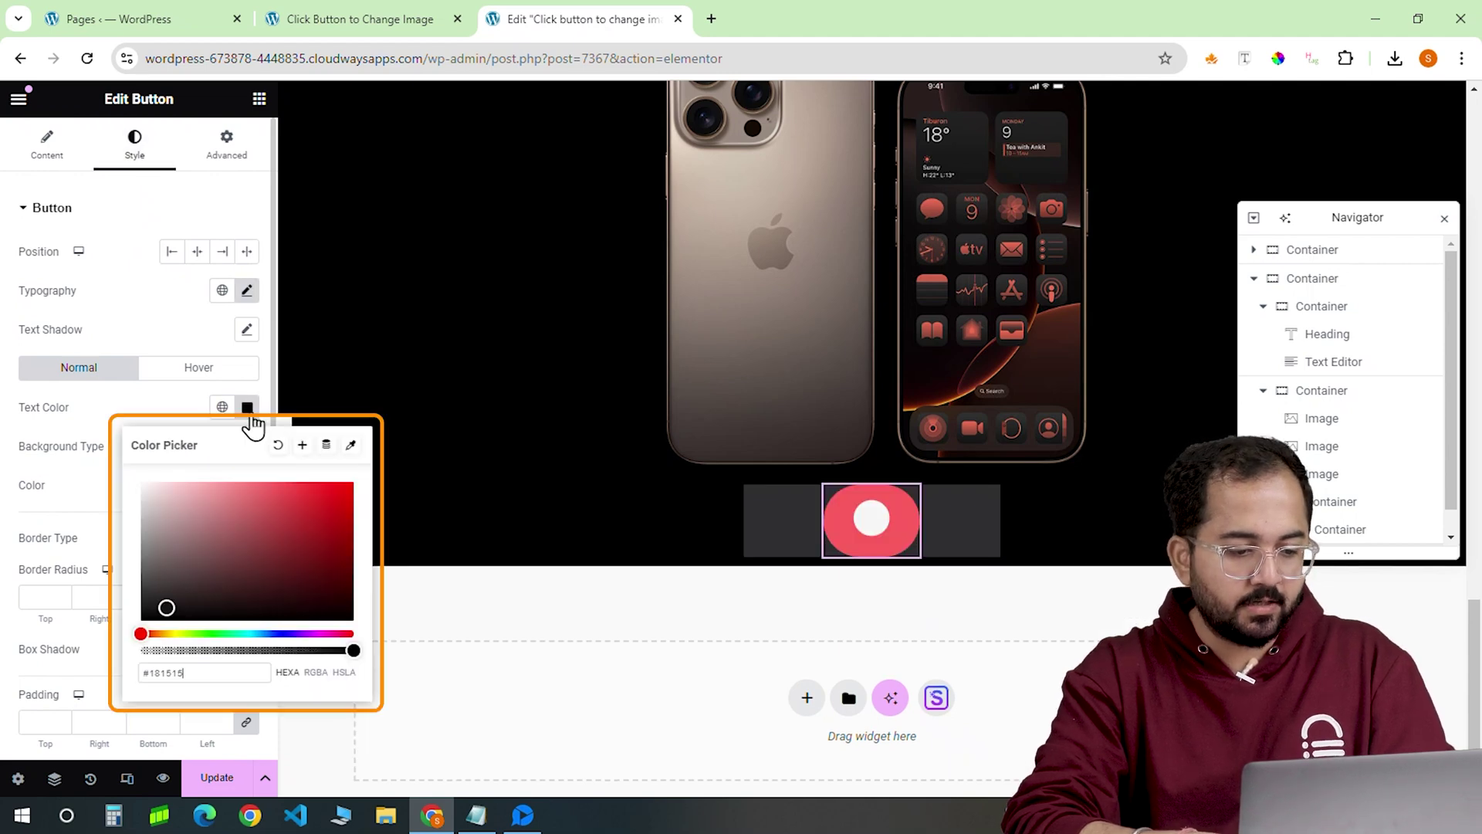
pyautogui.click(248, 409)
pyautogui.click(247, 485)
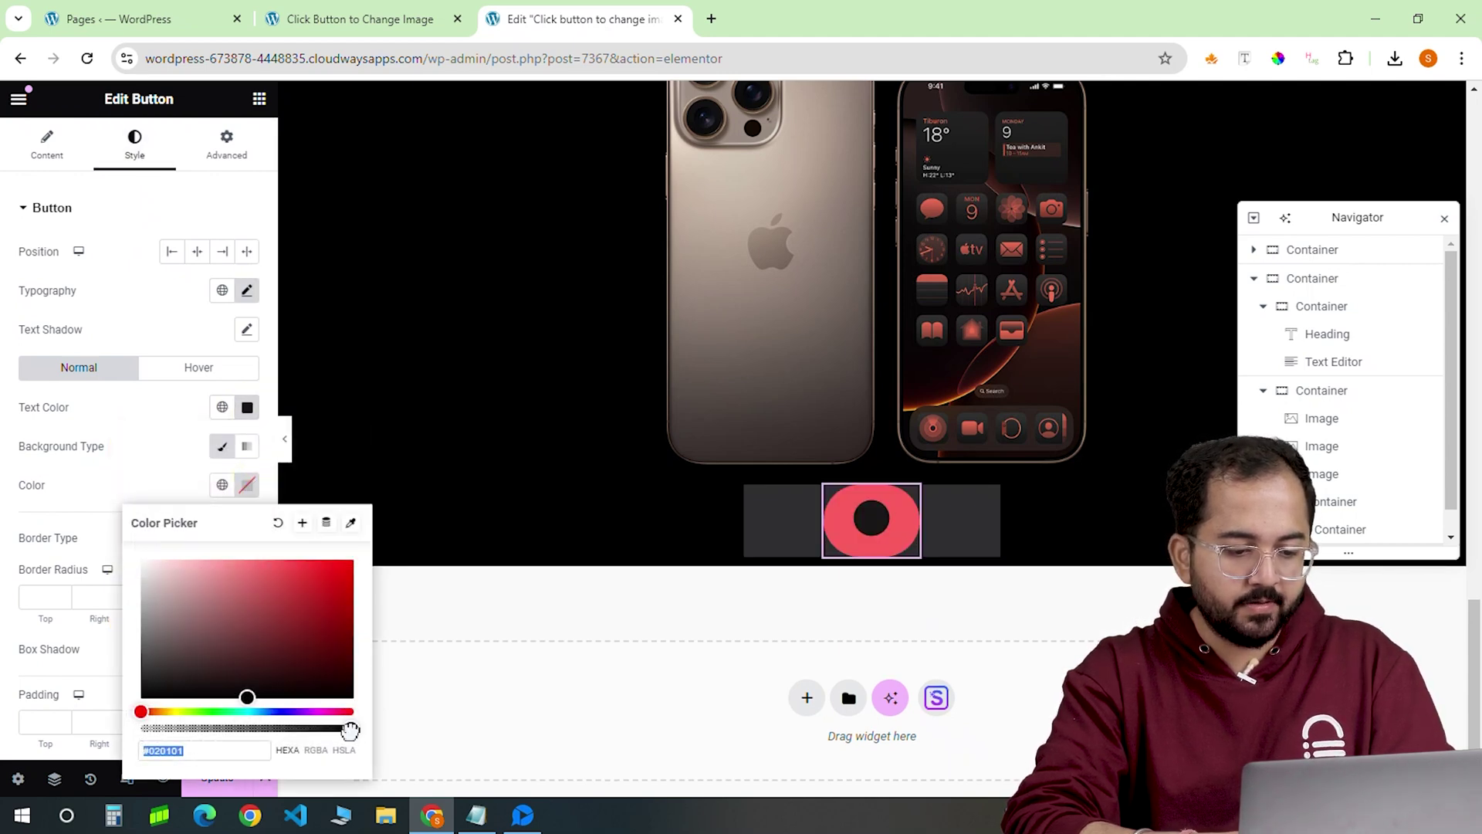
pyautogui.moveTo(348, 722); pyautogui.dragTo(142, 702)
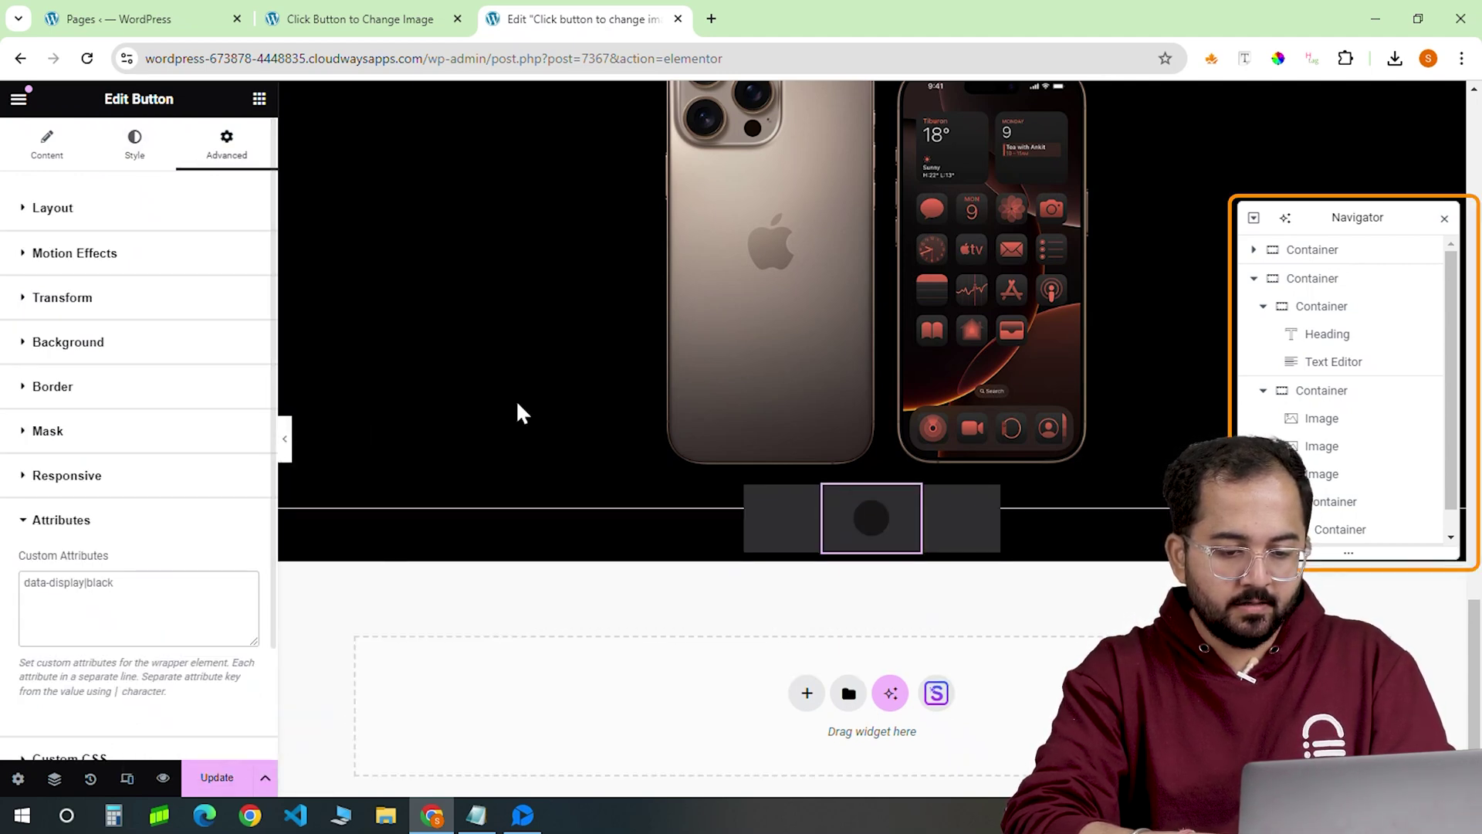
# Duplicate the circle button twice in the Navigator to make a row of three.
pyautogui.scroll(-1, 1347, 510)
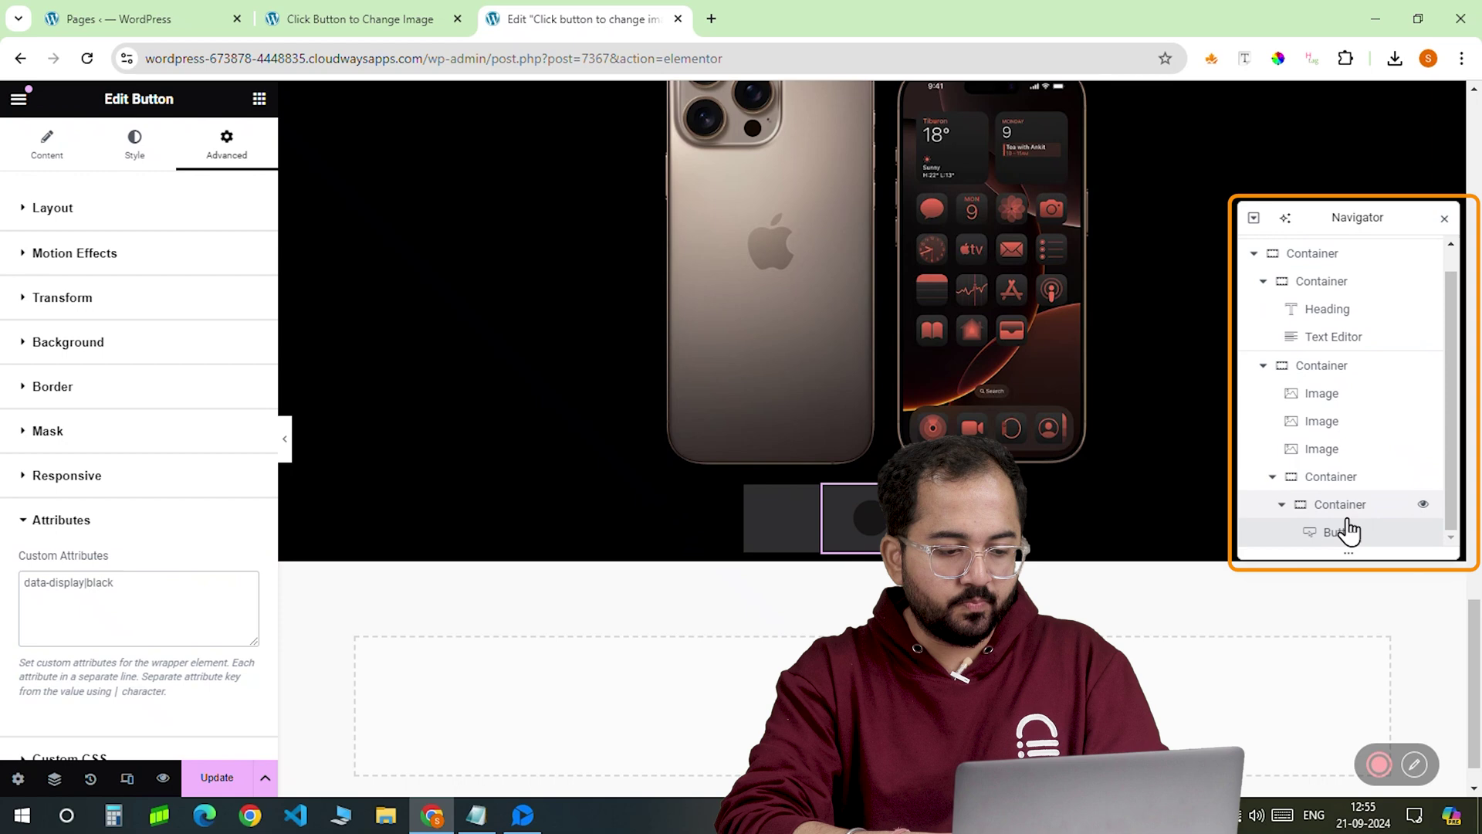
pyautogui.rightClick(1346, 530)
pyautogui.click(1325, 462)
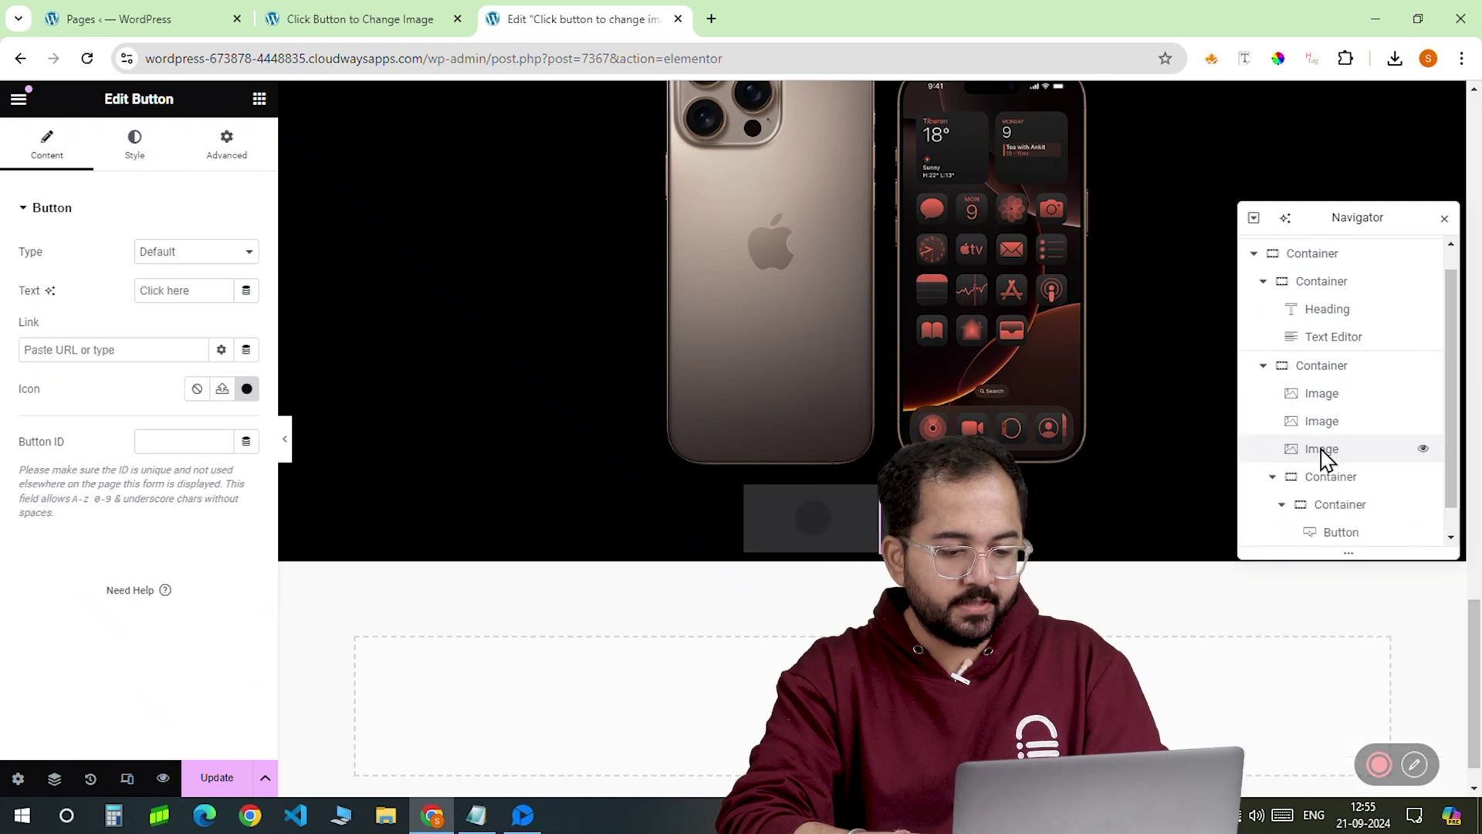
pyautogui.scroll(-1, 1323, 464)
pyautogui.rightClick(1323, 466)
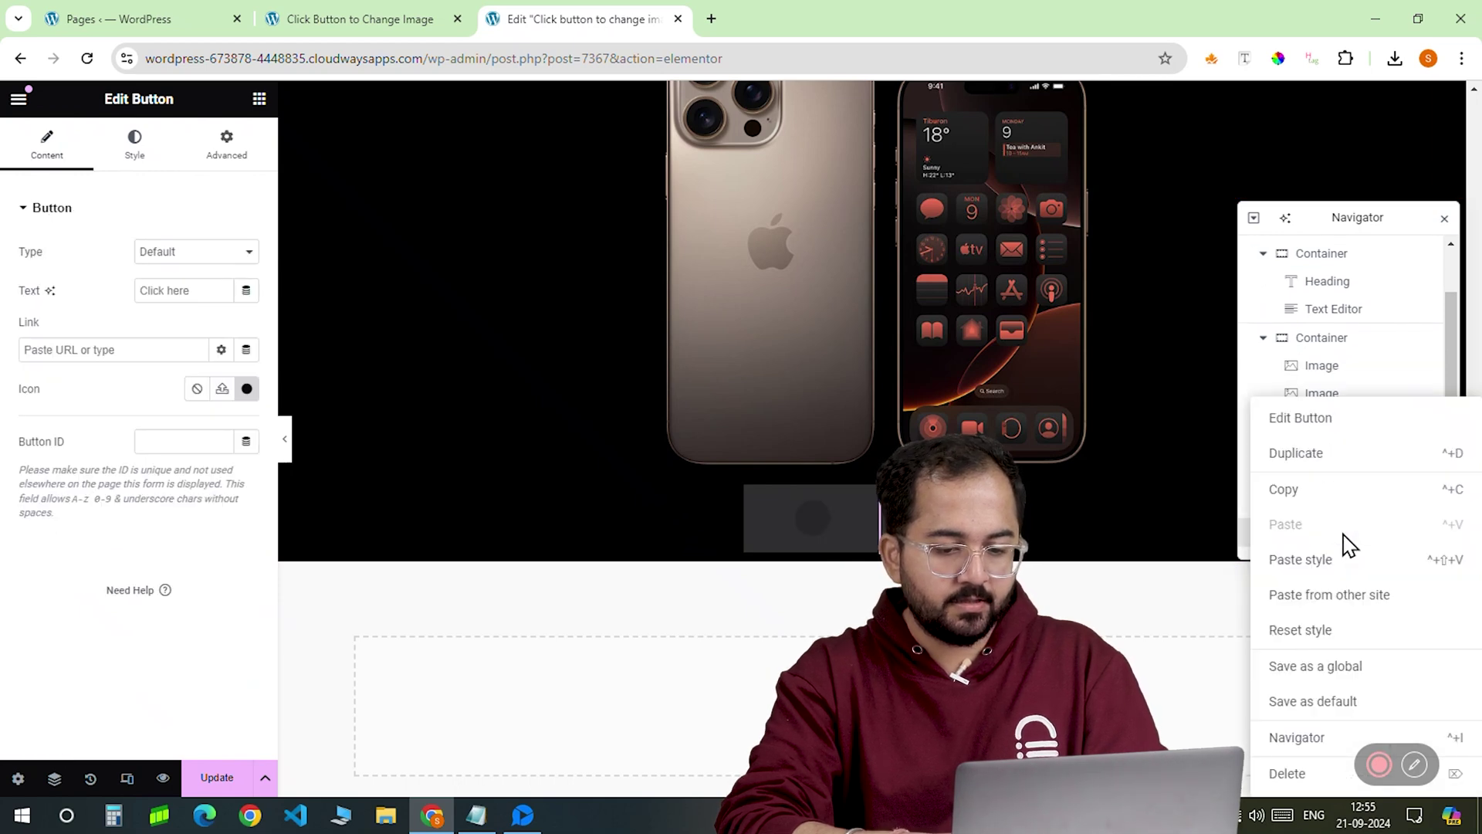
pyautogui.click(1310, 474)
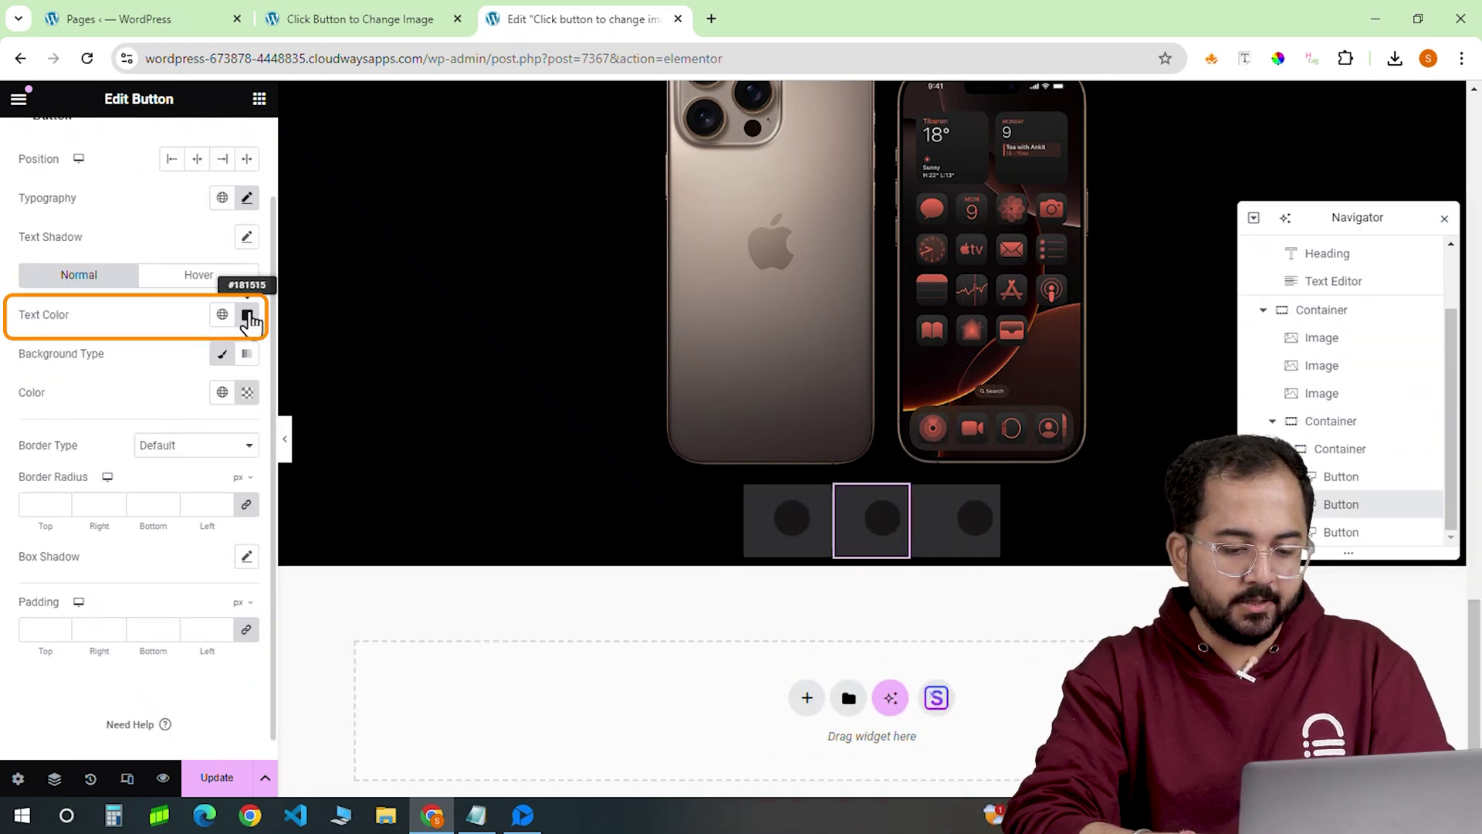
# Set the middle button's icon colour to light grey #DCDCDA.
pyautogui.click(247, 315)
pyautogui.hotkey('ctrl', 'v')
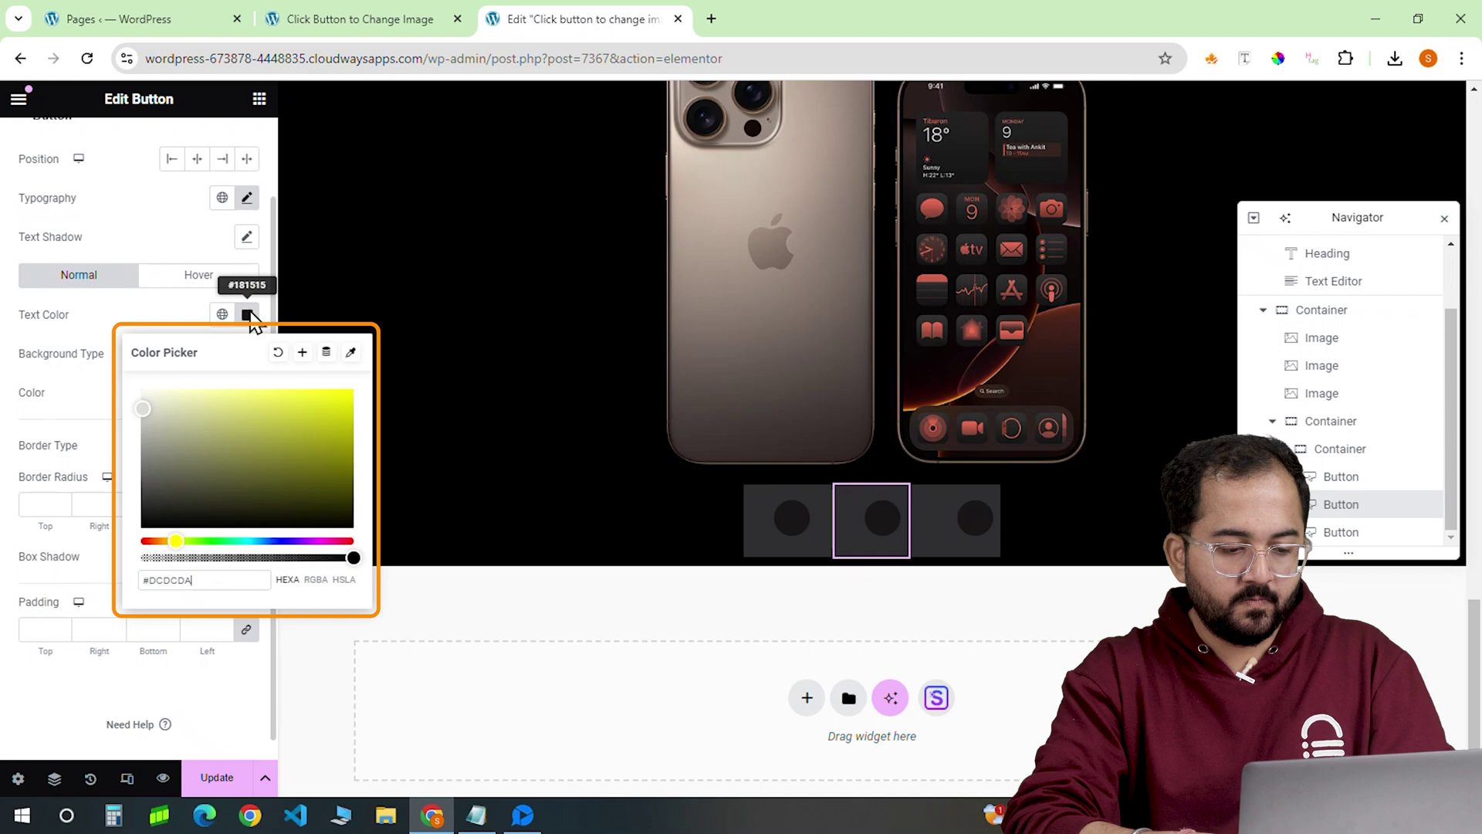
pyautogui.click(247, 314)
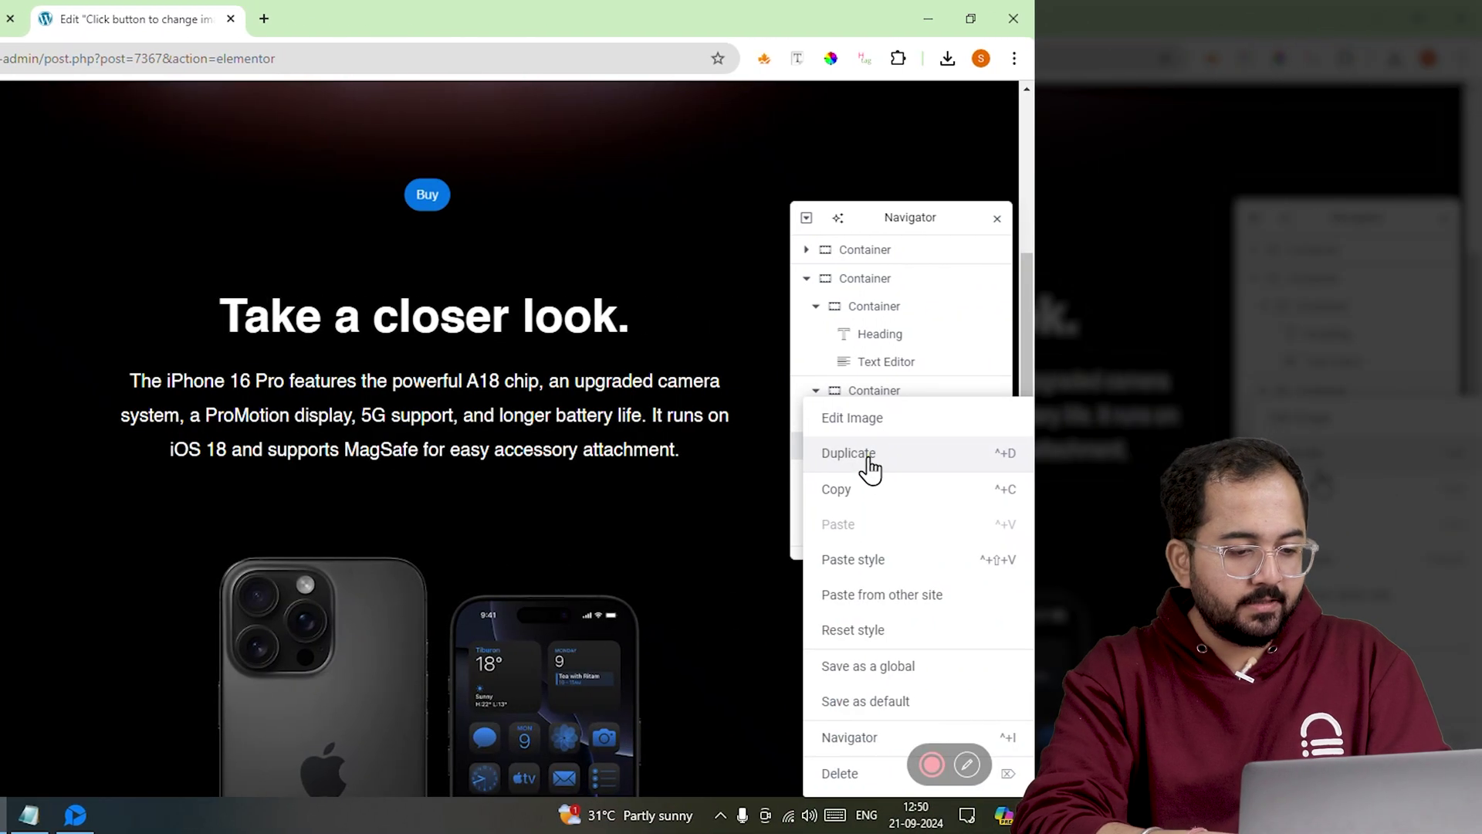
# Duplicate a phone image and replace its picture with the white titanium photo from the Media Library.
pyautogui.click(870, 463)
pyautogui.click(873, 452)
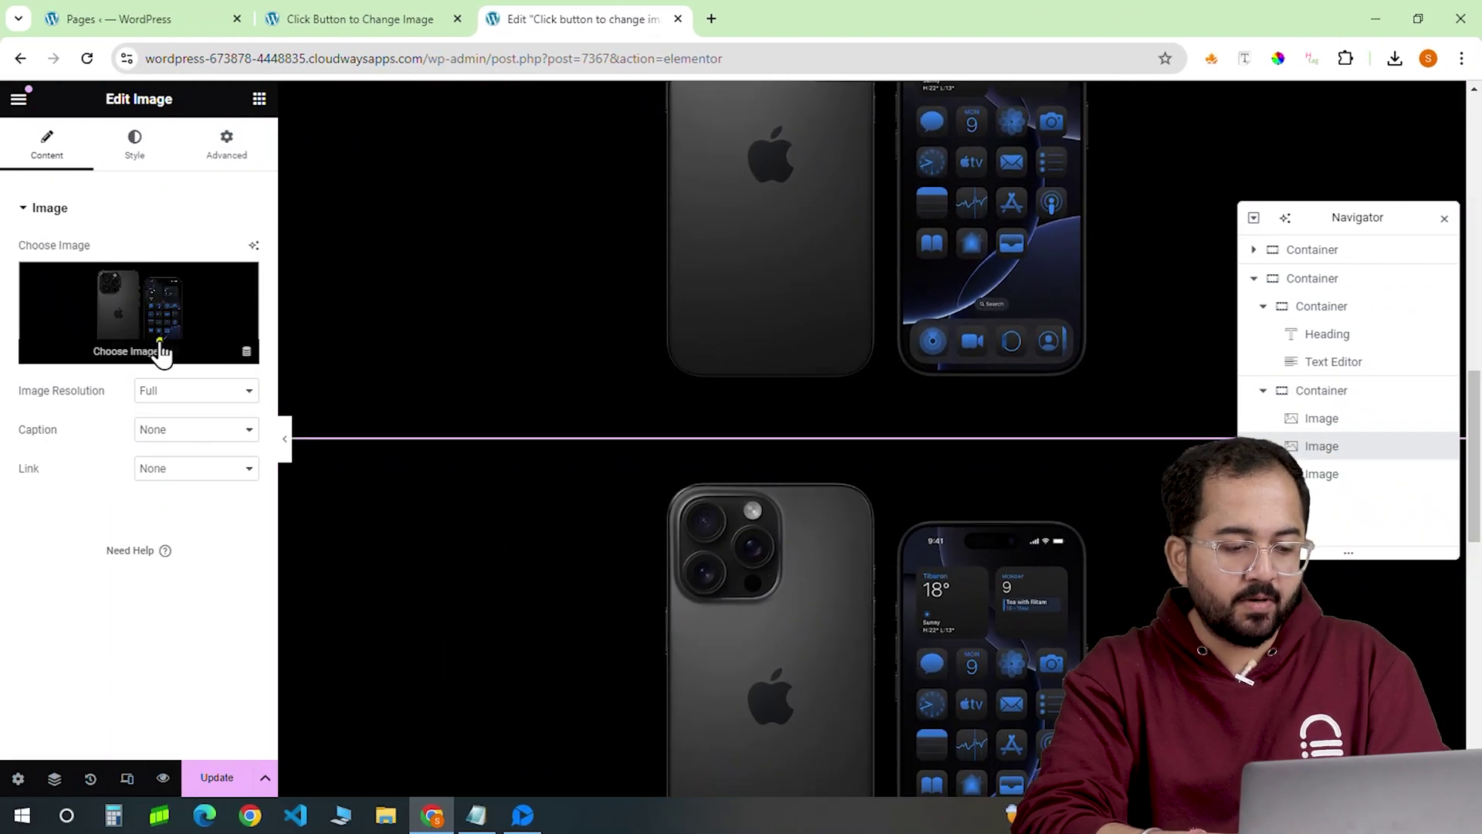
pyautogui.click(162, 354)
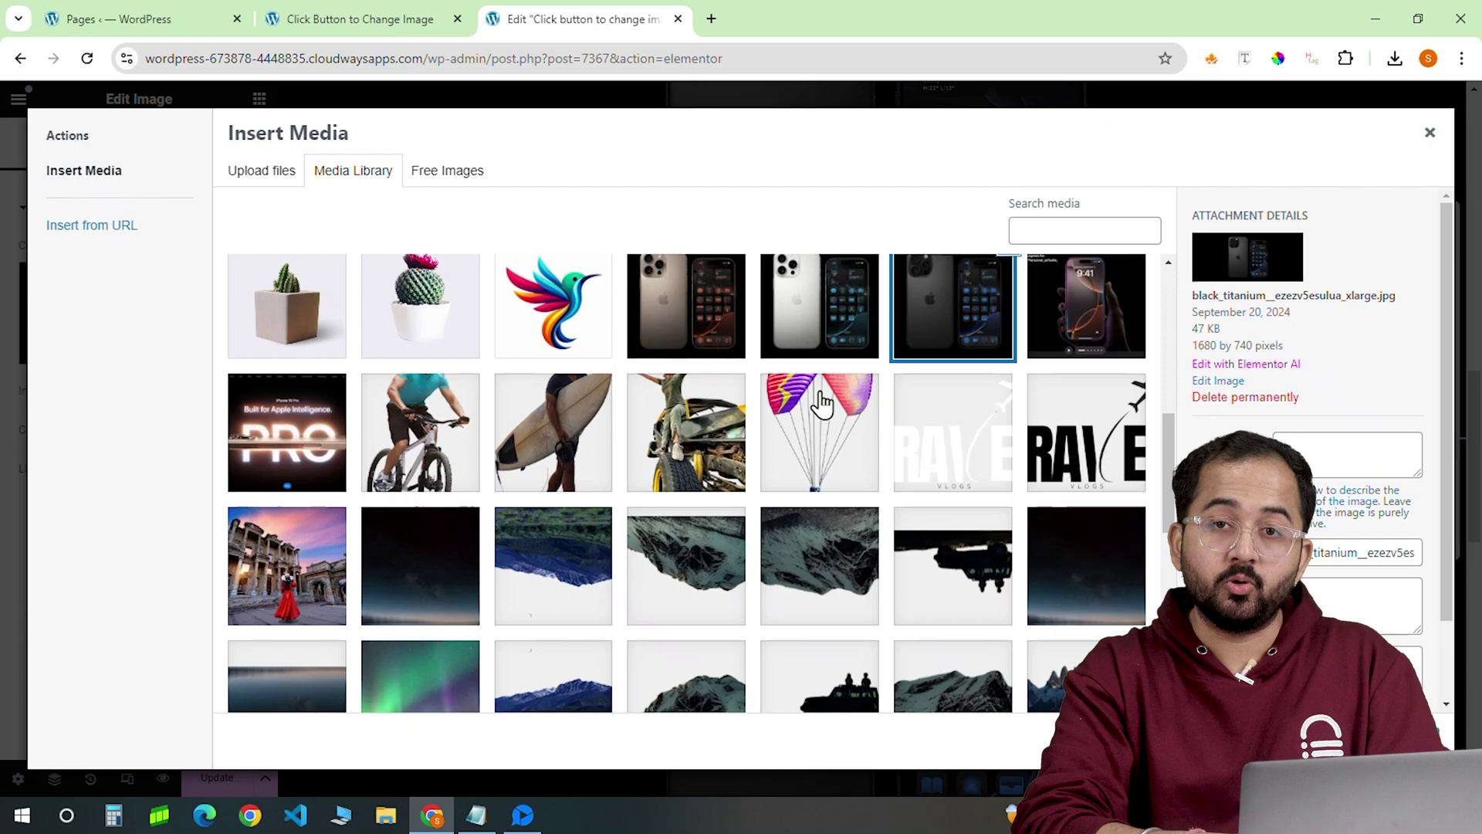
pyautogui.click(823, 309)
pyautogui.press('Return')
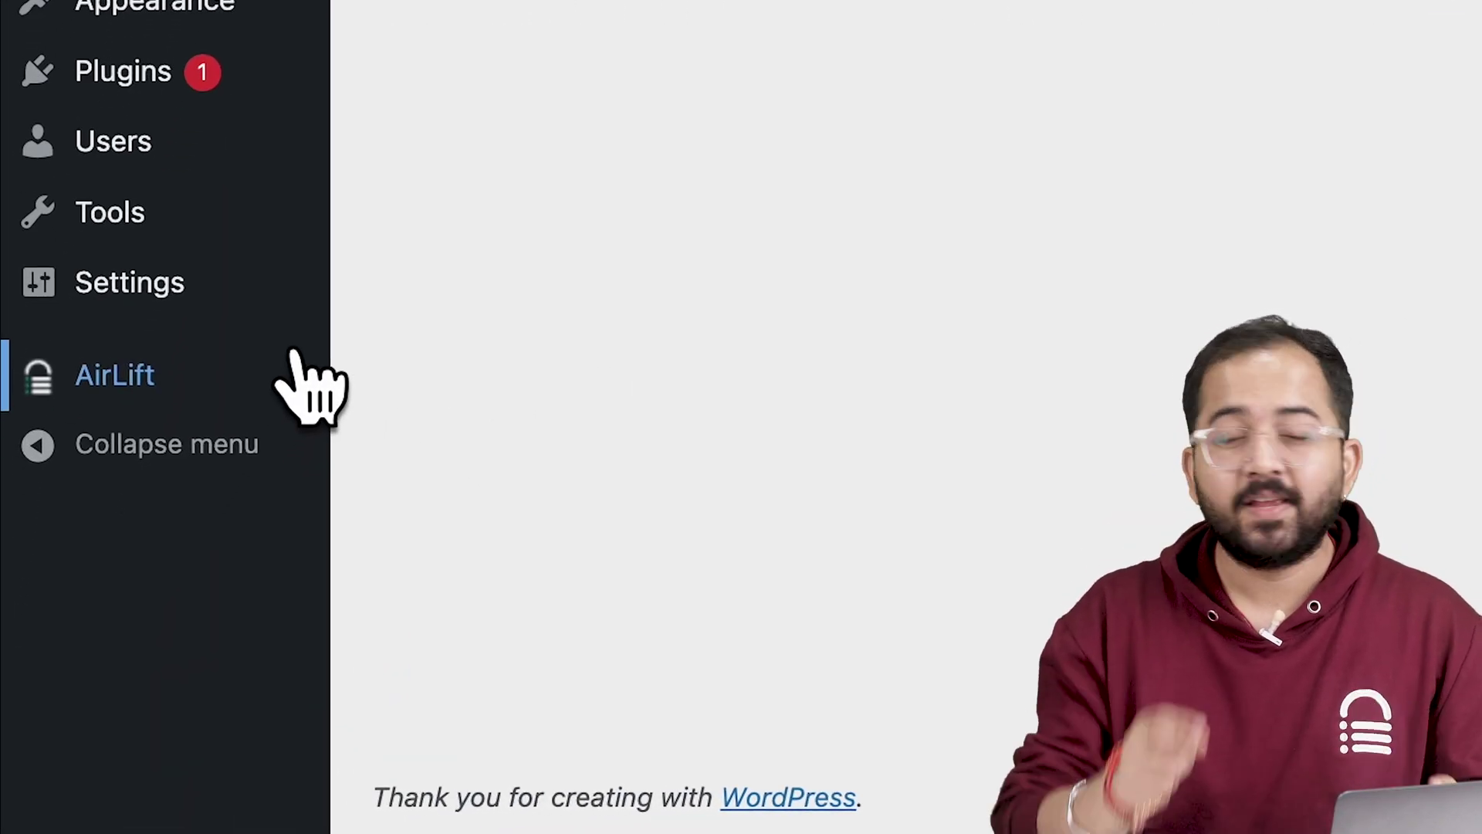
# Open the AirLift Site Performance Report showing the score rising from 45 to 98.
pyautogui.click(295, 357)
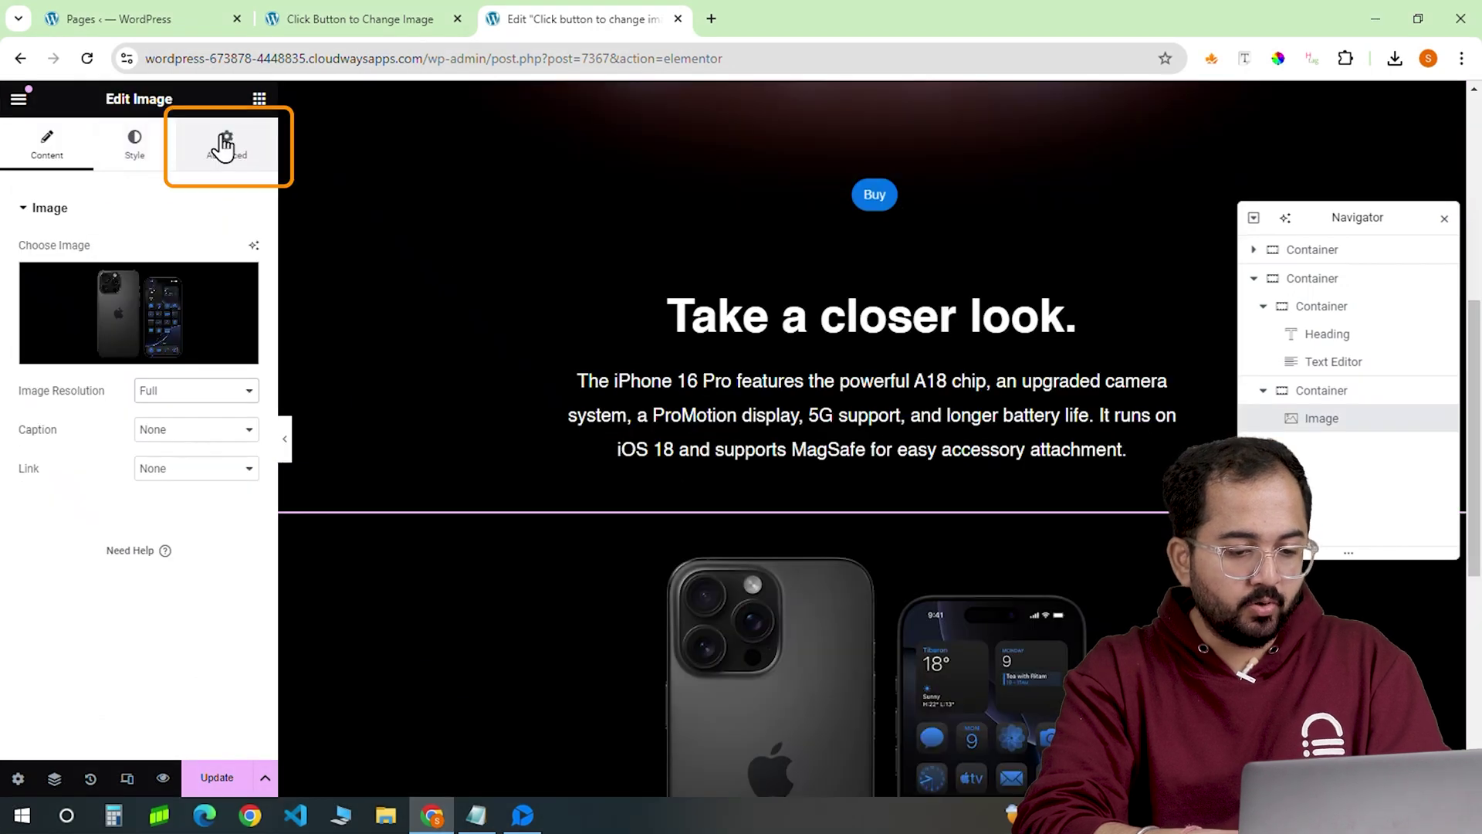
# Open the phone image's Advanced settings and scroll through its layout options.
pyautogui.click(230, 149)
pyautogui.scroll(-3, 146, 513)
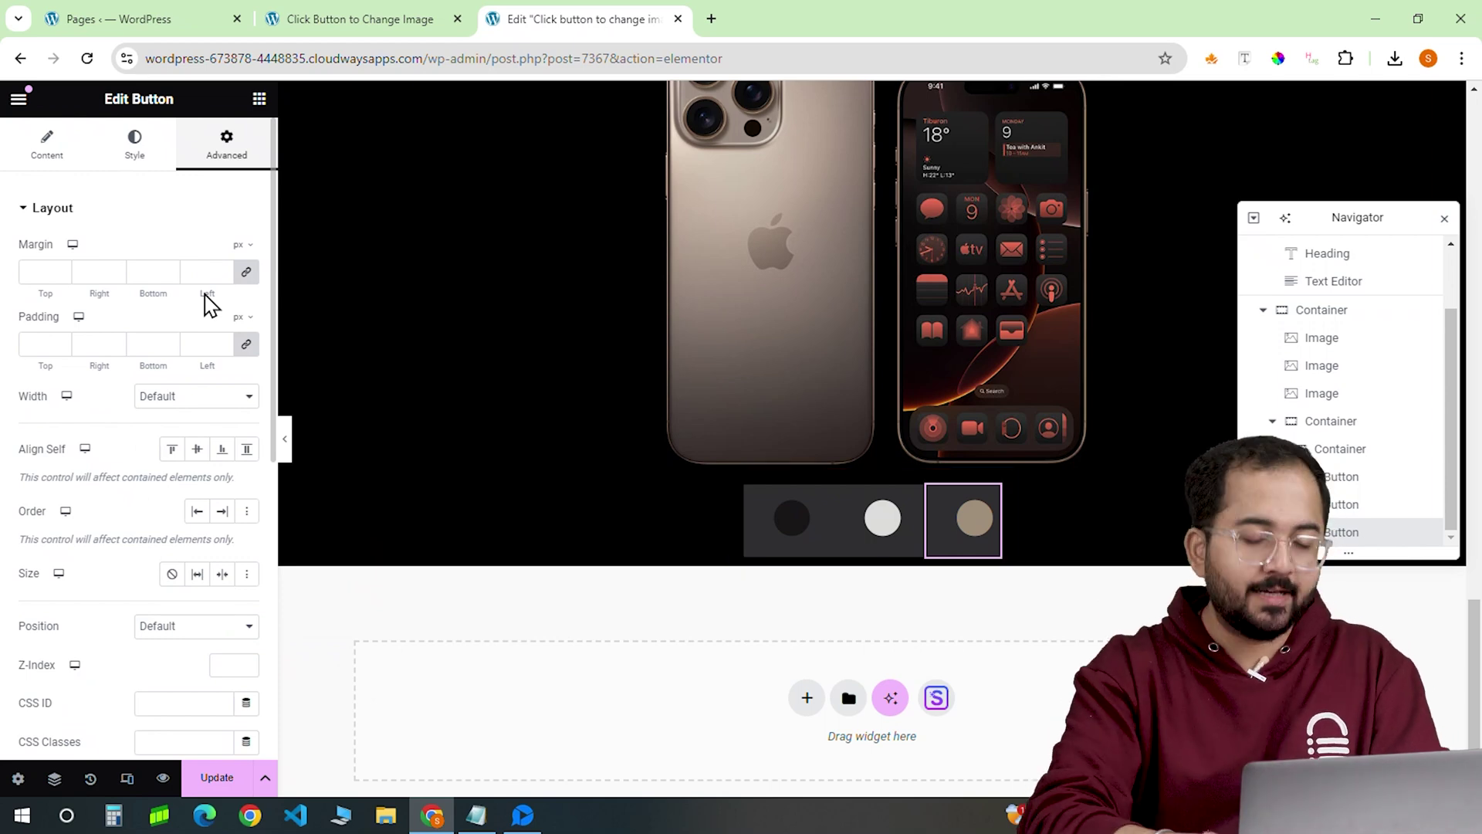
# Give the black button the custom attribute data-display|black.
pyautogui.scroll(-7, 202, 340)
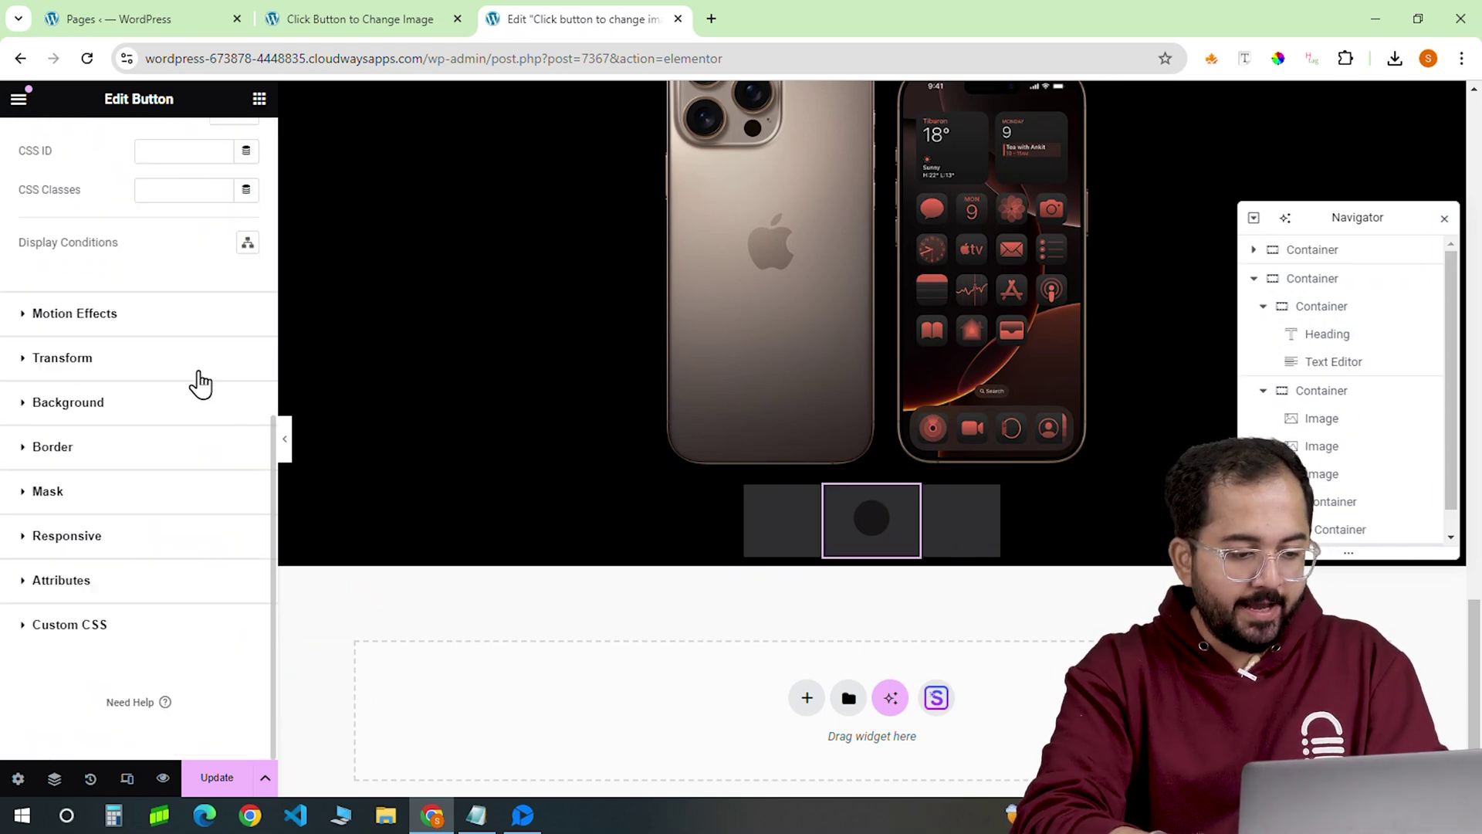
pyautogui.click(26, 591)
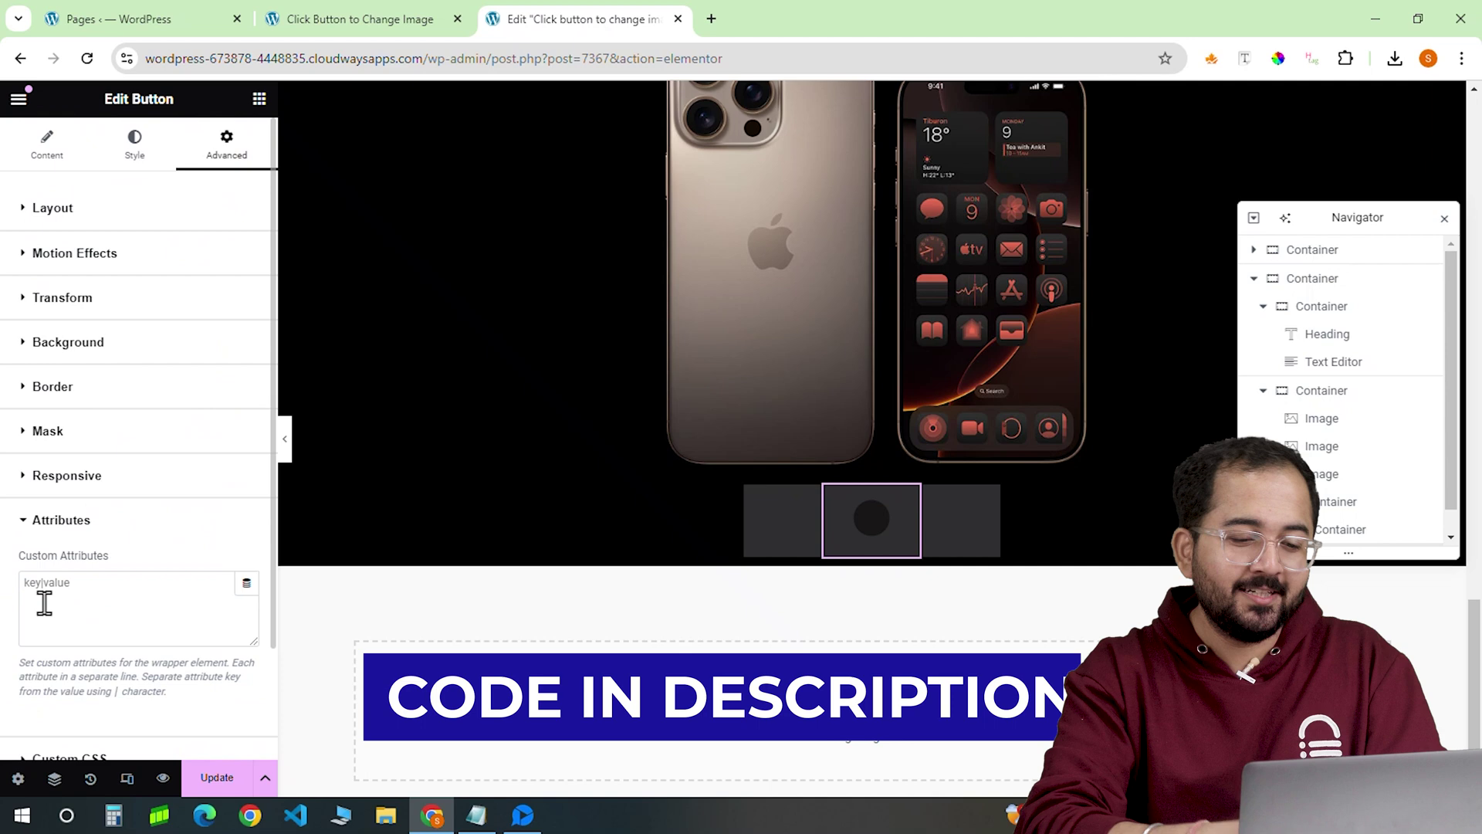
pyautogui.click(44, 603)
pyautogui.write('data-display|black')
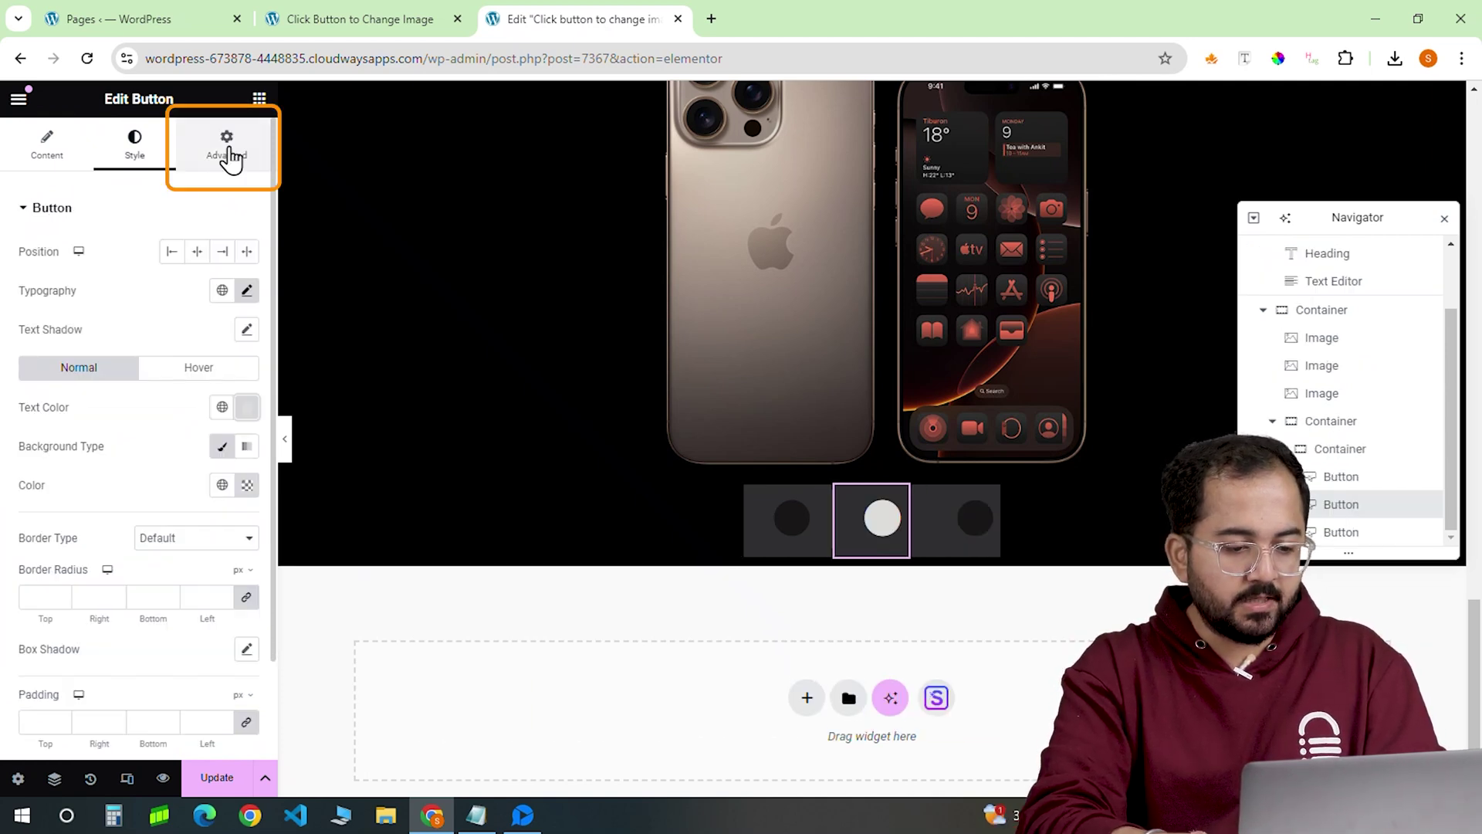
# Open the next colour button's custom attributes and change its data-display value to gold.
pyautogui.click(226, 144)
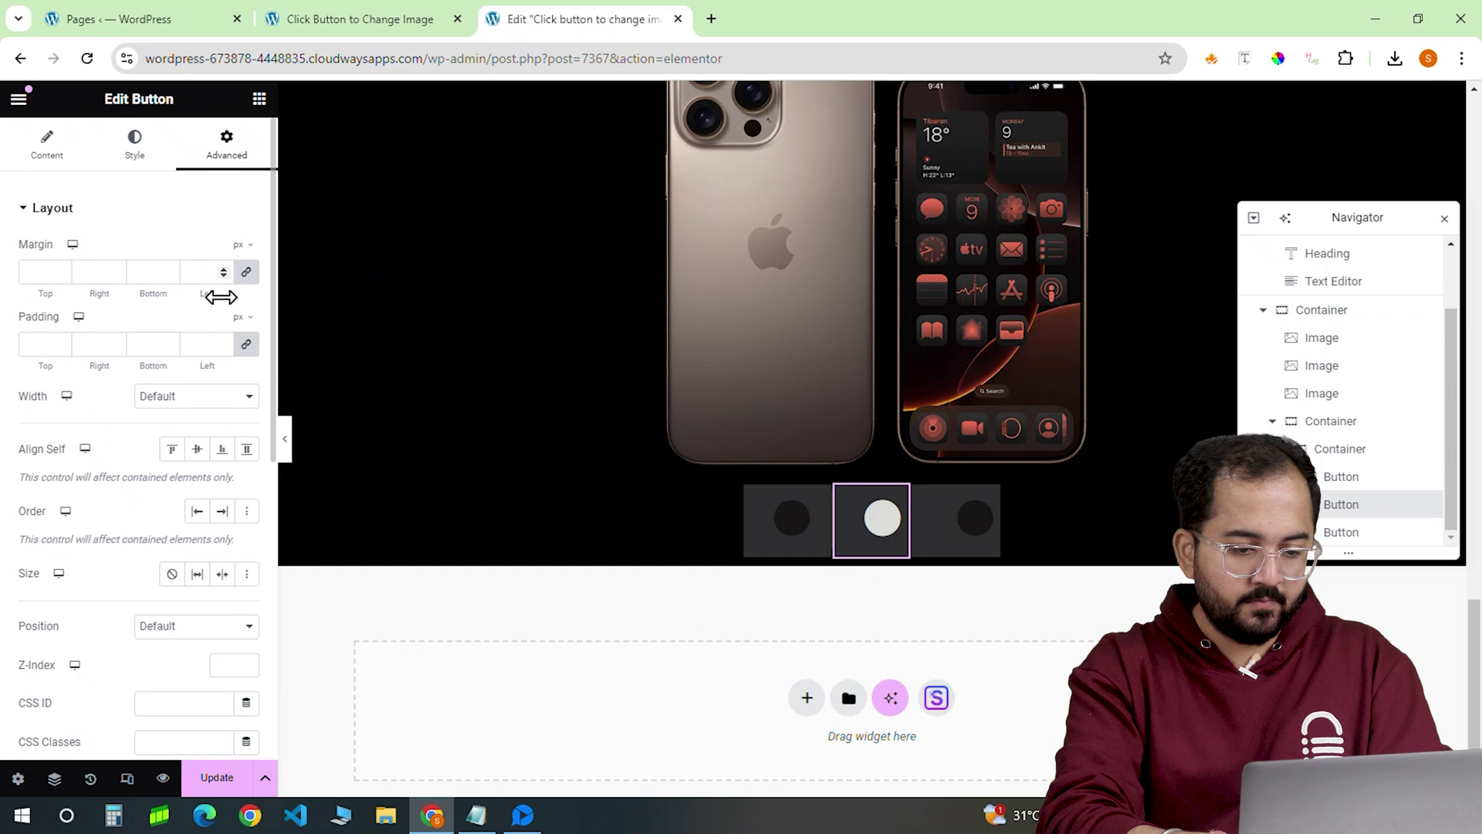
pyautogui.scroll(-4, 216, 347)
pyautogui.scroll(-1, 42, 666)
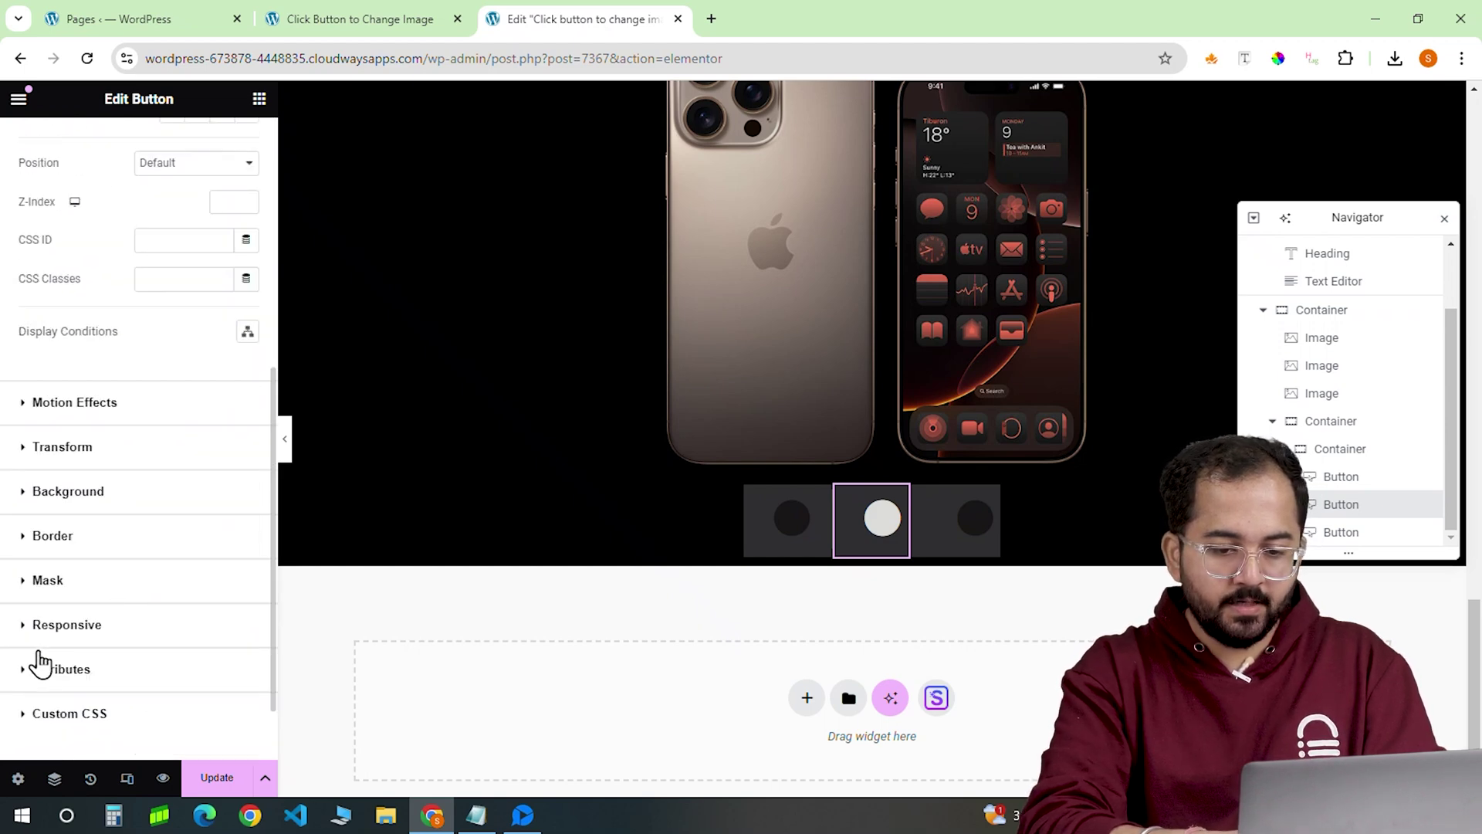
pyautogui.click(27, 670)
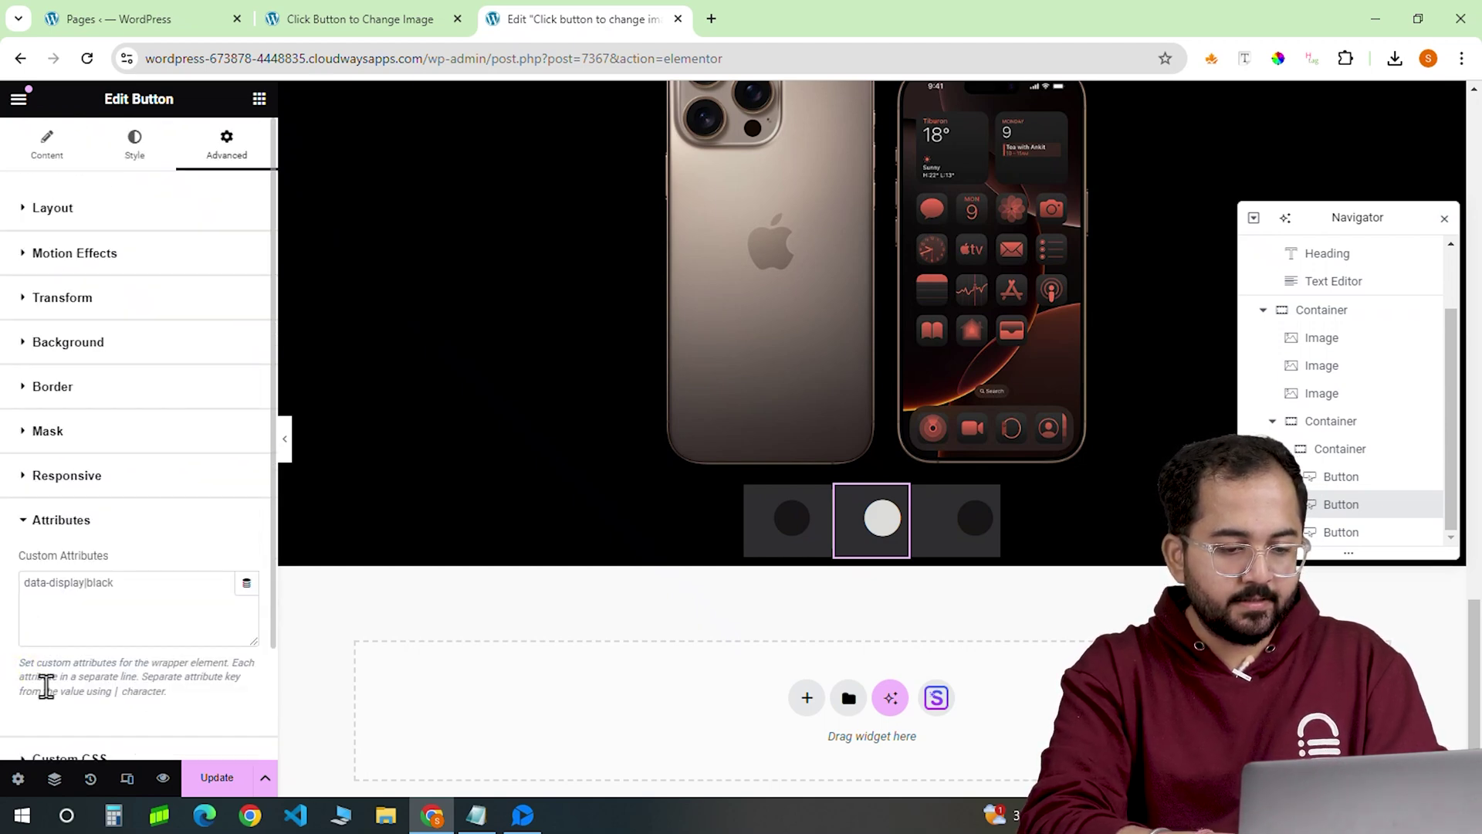
pyautogui.click(115, 585)
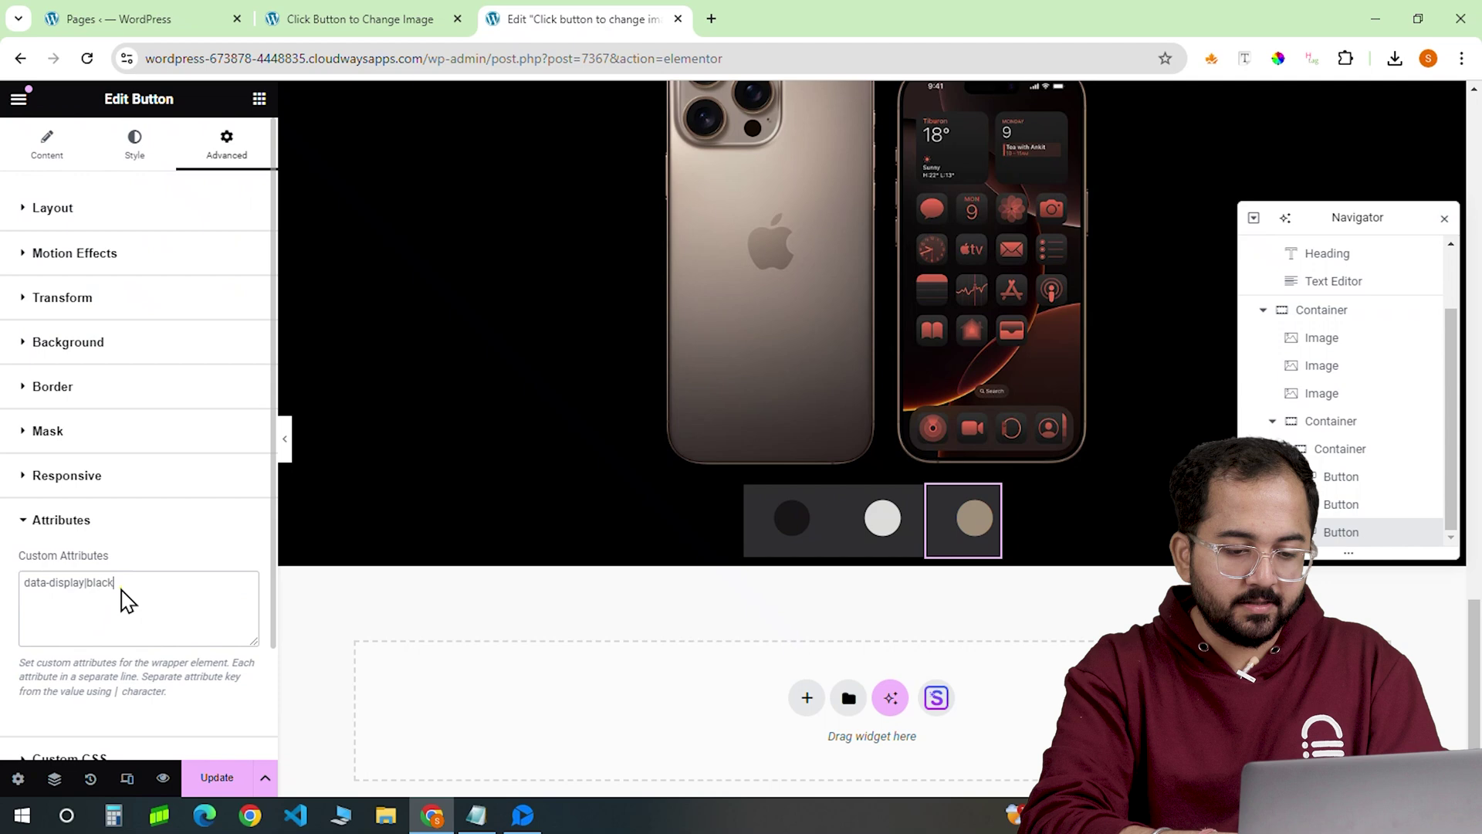
pyautogui.write('go')
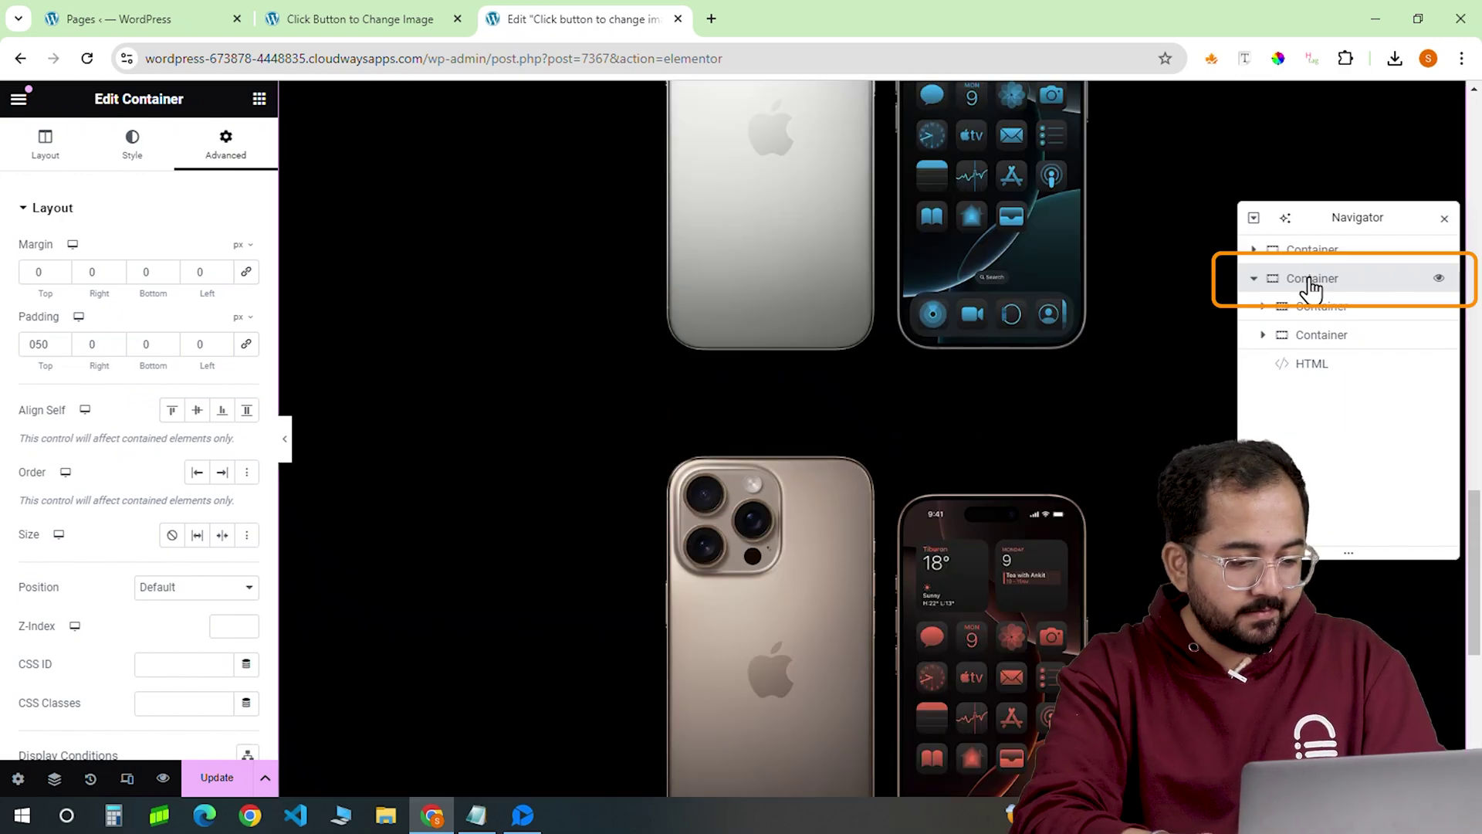
# Give the parent container custom CSS .image-gallery{display:none;} #black{display:block;}.
pyautogui.click(1311, 280)
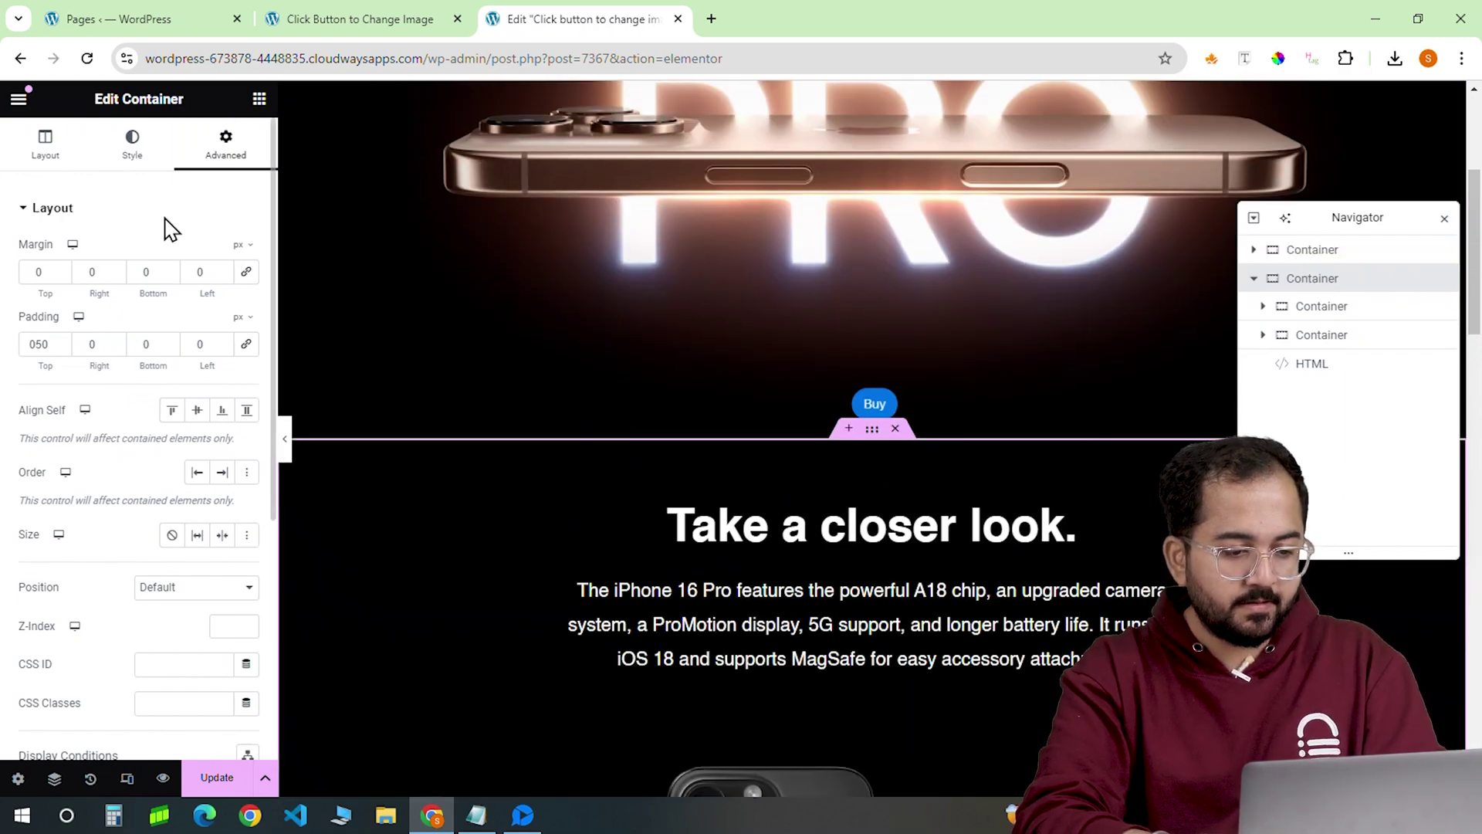
pyautogui.scroll(-5, 165, 231)
pyautogui.click(28, 626)
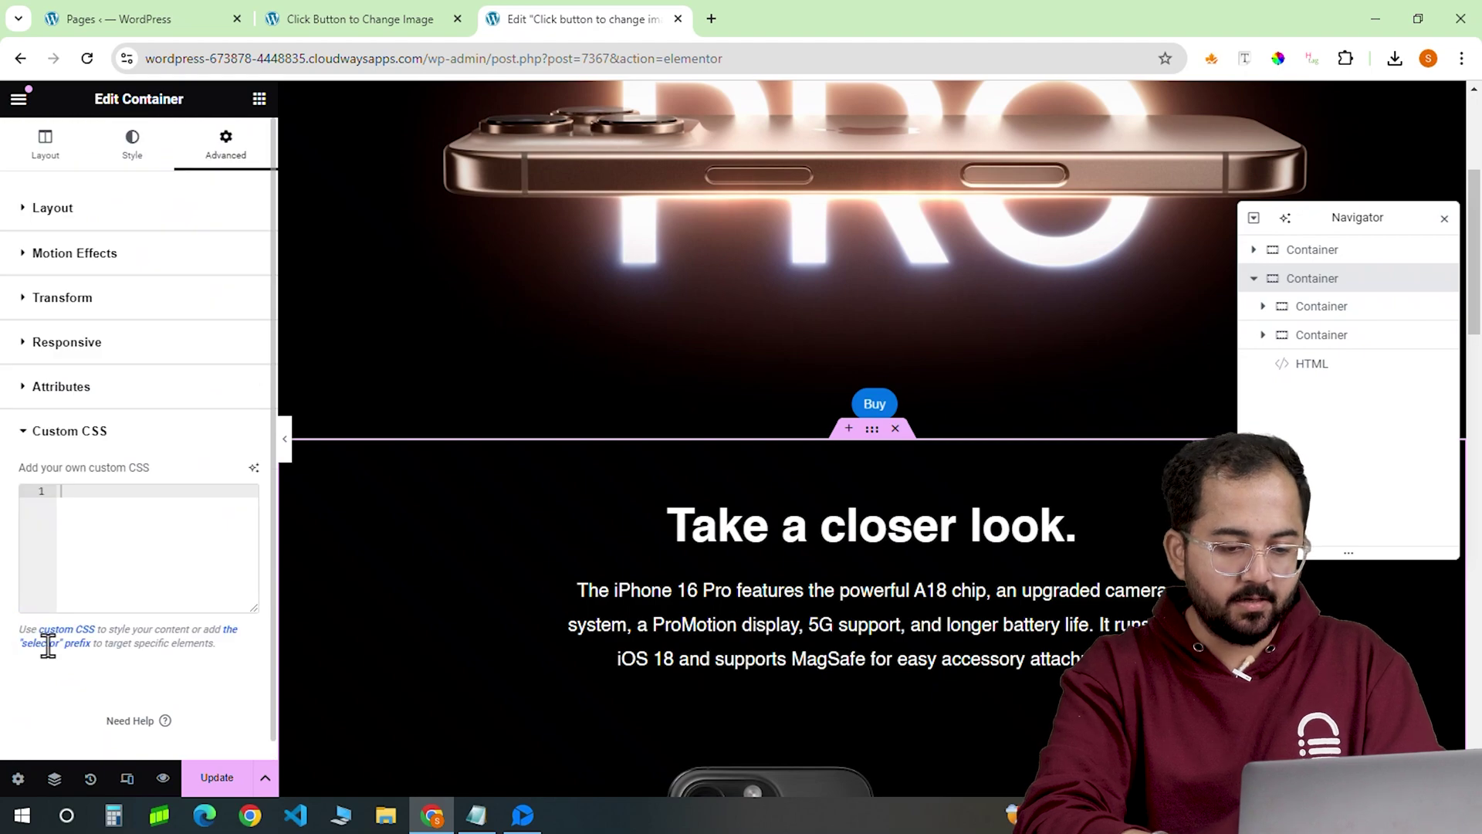
pyautogui.hotkey('ctrl', 'v')
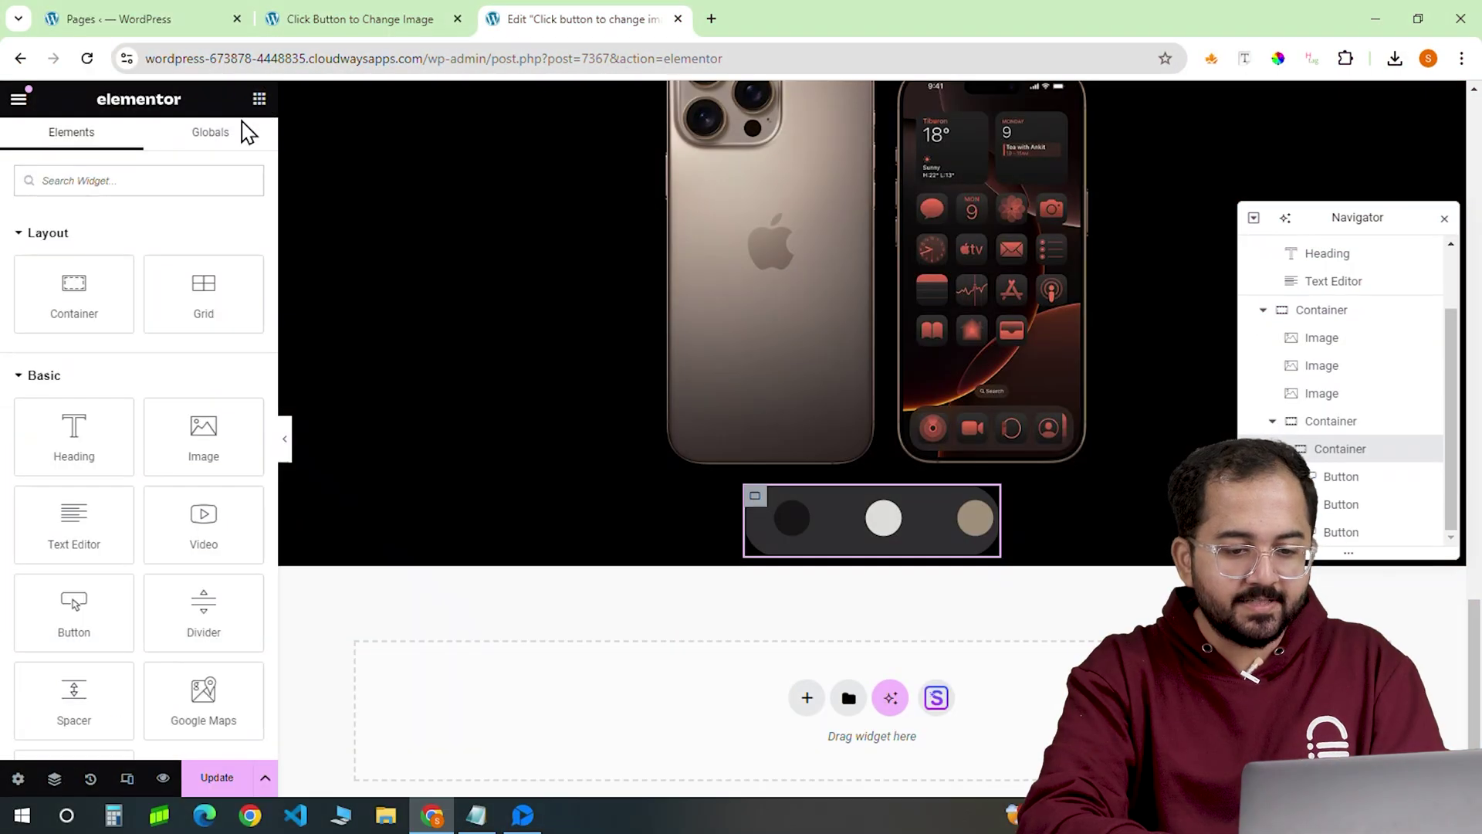
# Add an HTML widget below the colour buttons containing the jQuery image-switching script.
pyautogui.click(197, 186)
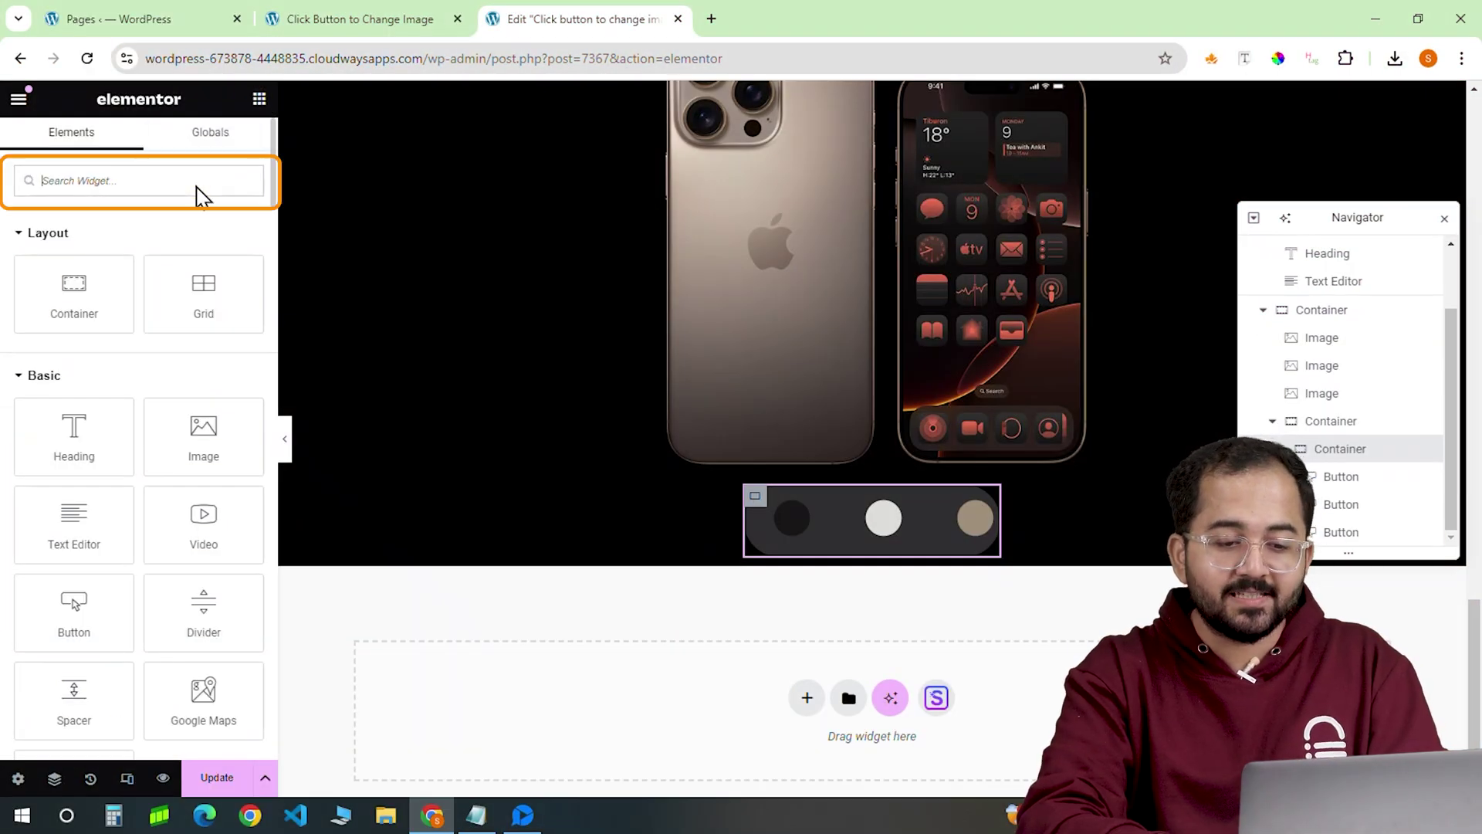
pyautogui.write('html')
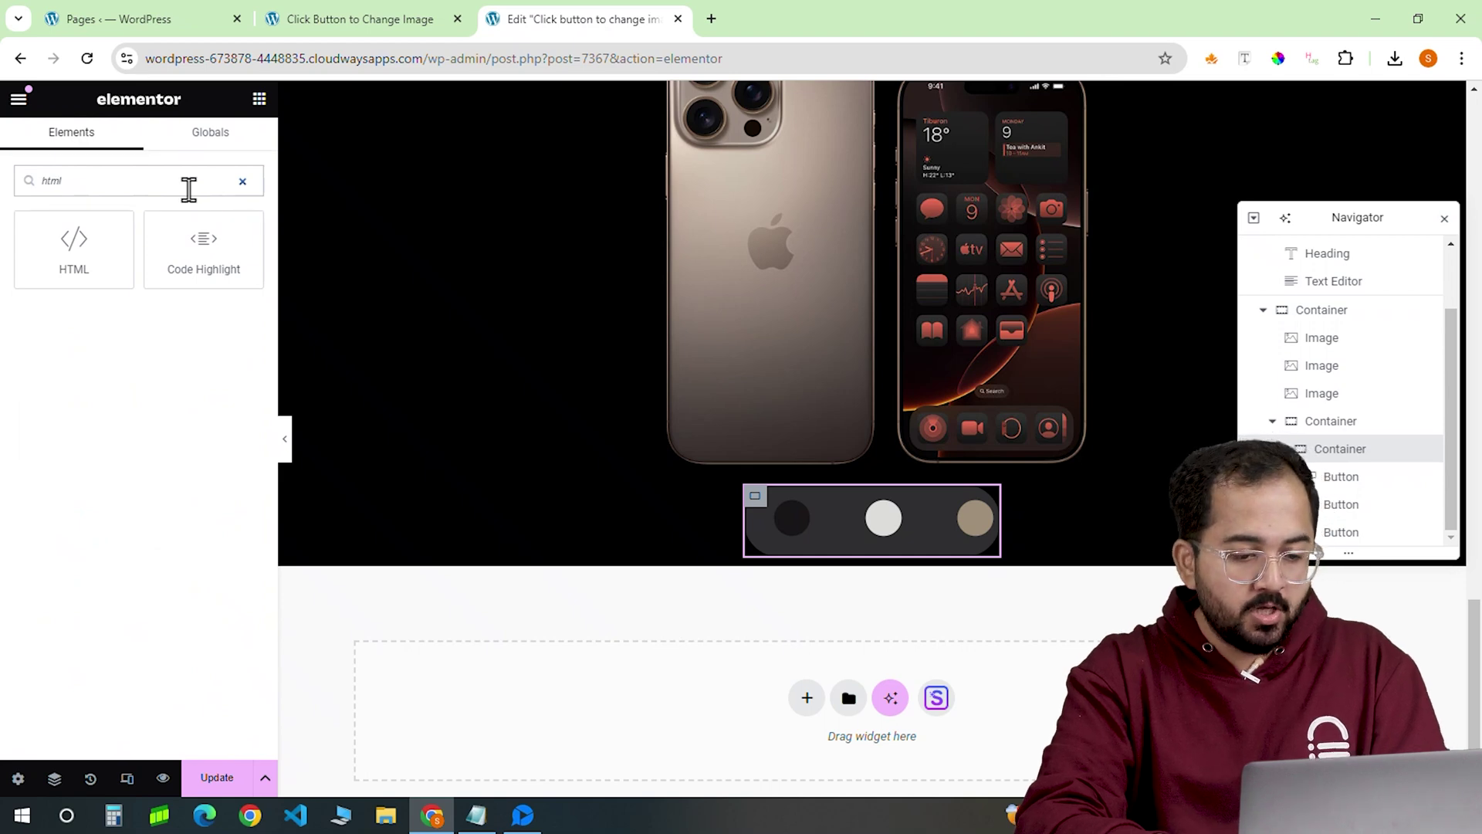
pyautogui.moveTo(81, 247); pyautogui.dragTo(724, 516)
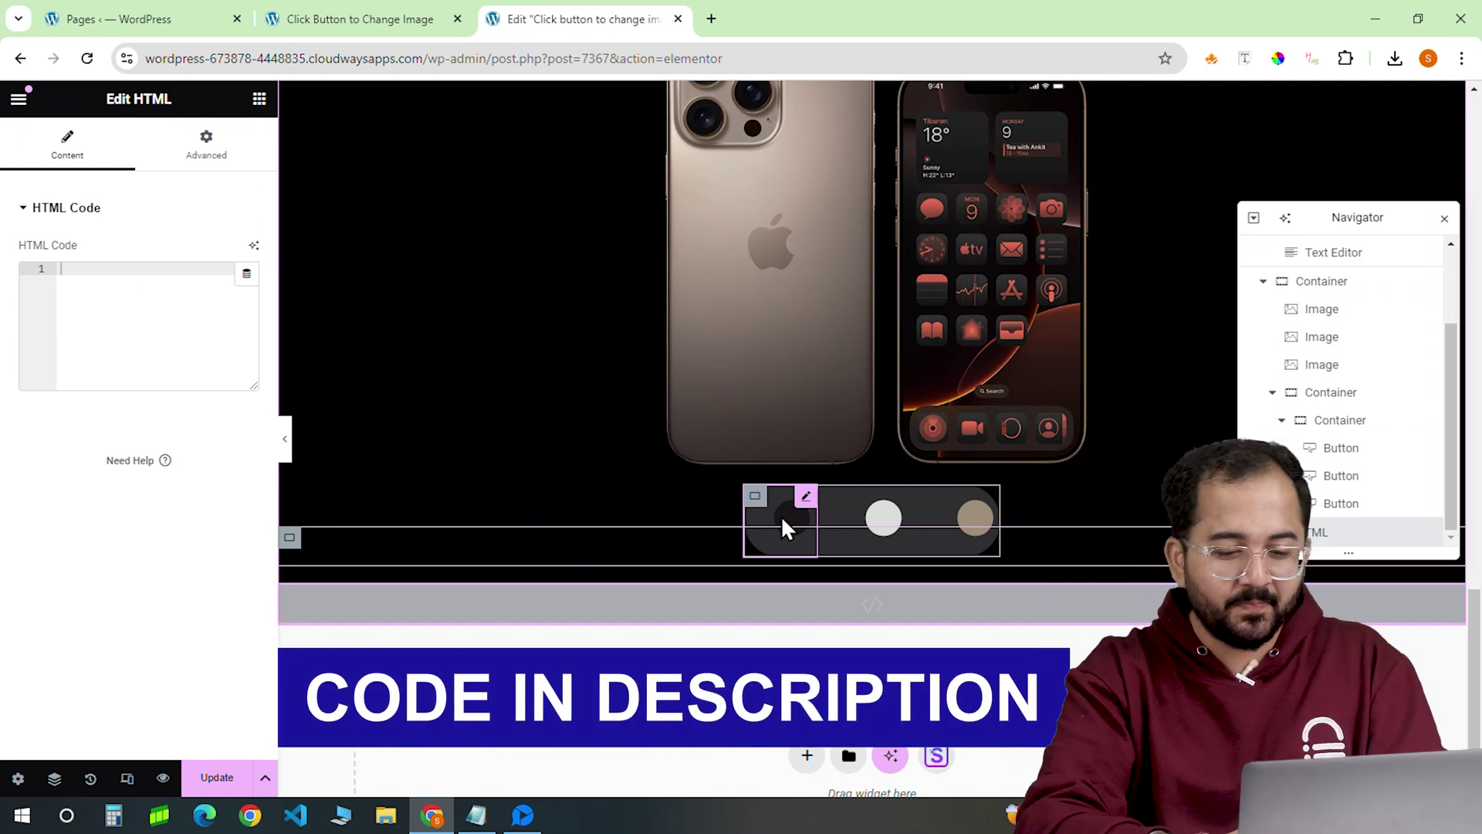
pyautogui.write('<script src="https://code.jquery.com/jquery-3.6.0.min.js"></script> <script> // code by Blog Vault var $jq = jQuery; $jq(document).ready(function(){     $jq(\'[data-display]\').on(\'click\', function(){         var targetDiv = $jq(this).attr(\'data-display\');          $jq(\'.image-gallery\').hide();         $jq(\'#\' + targetDiv).show();     }); }); </script>')
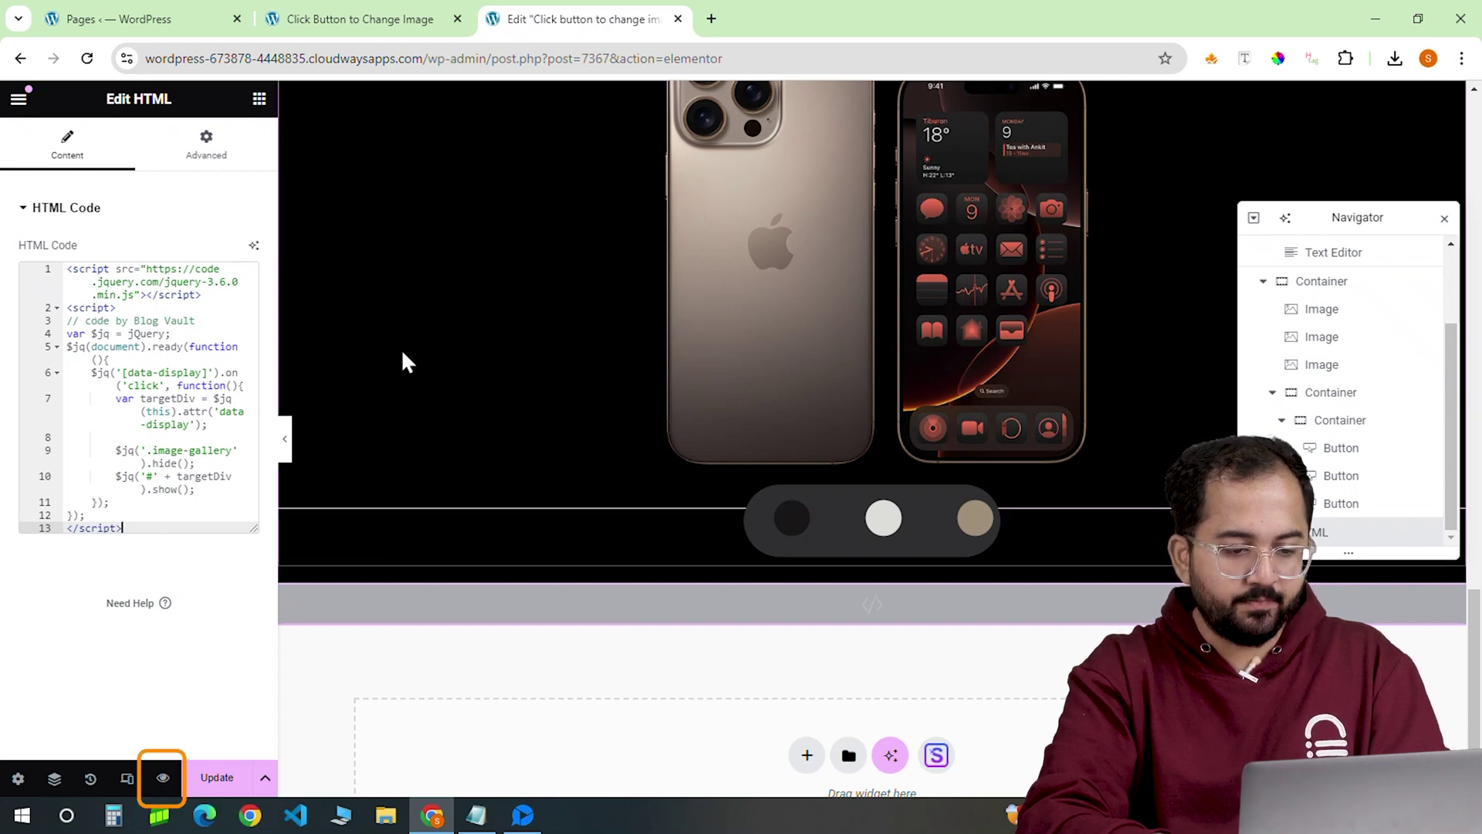
# Preview the page and switch the phones between white, desert and black titanium with the circles.
pyautogui.click(165, 778)
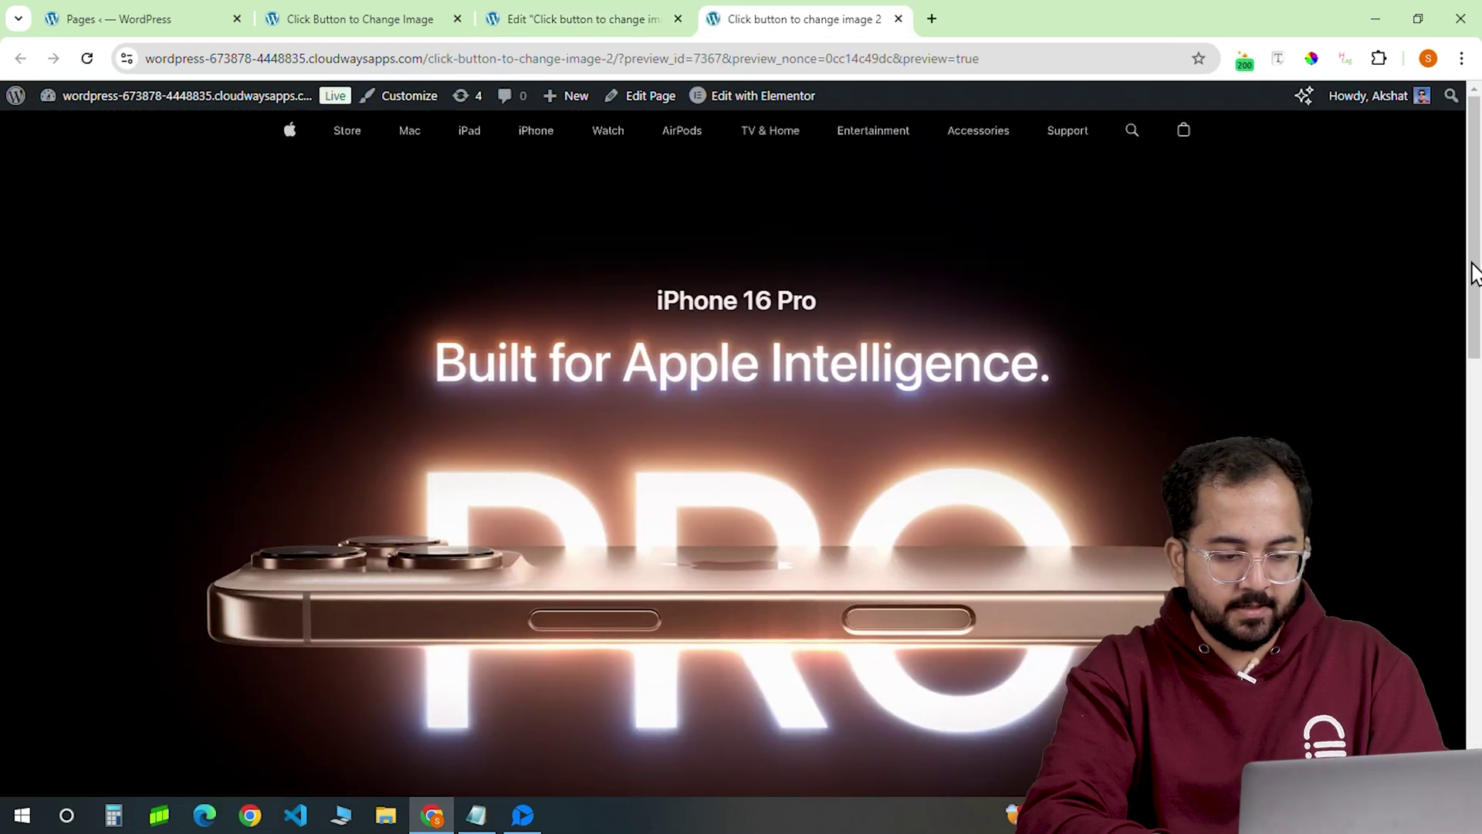
pyautogui.scroll(-15, 1081, 495)
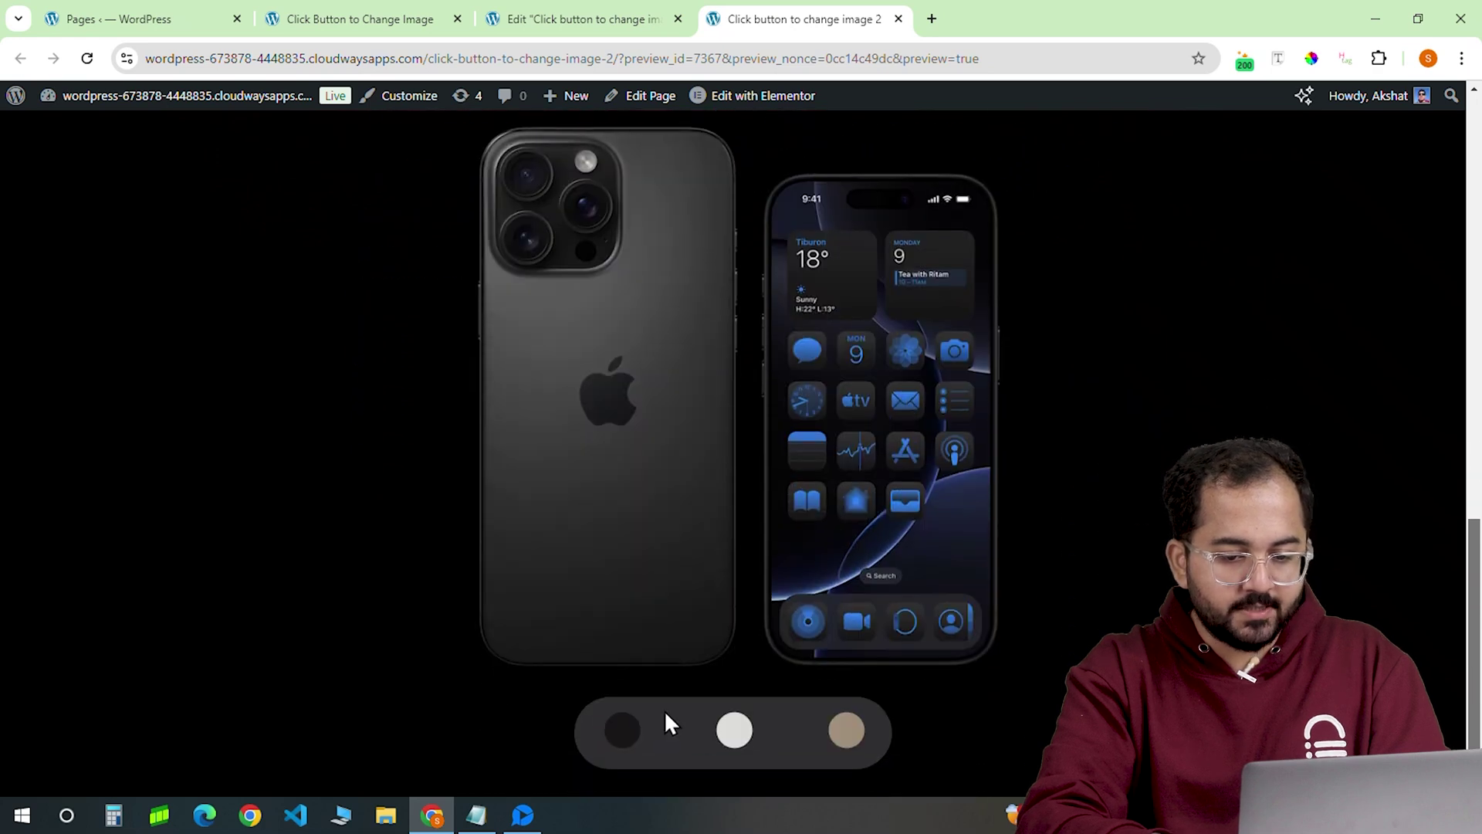
pyautogui.click(735, 732)
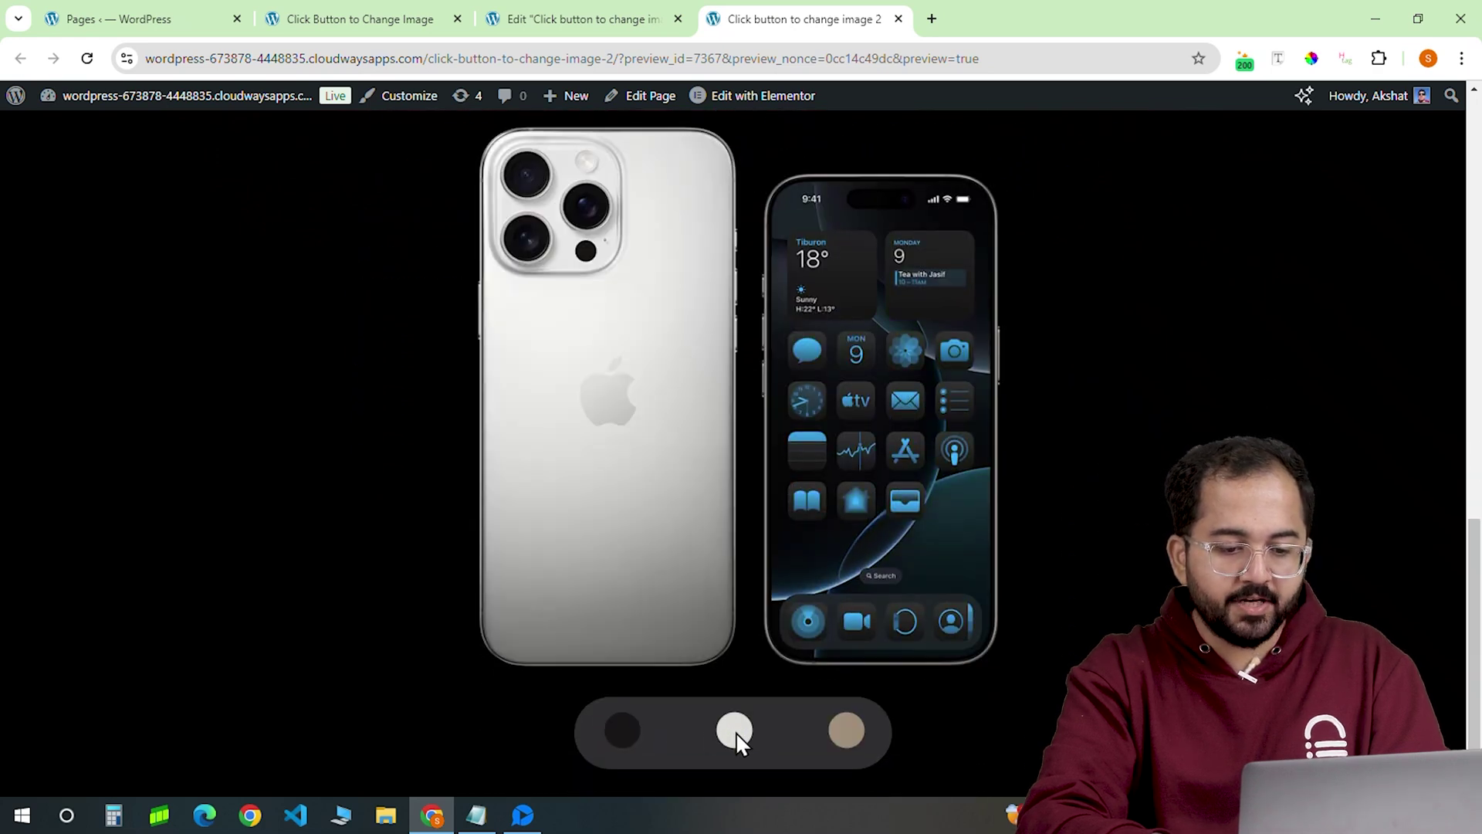
pyautogui.click(848, 730)
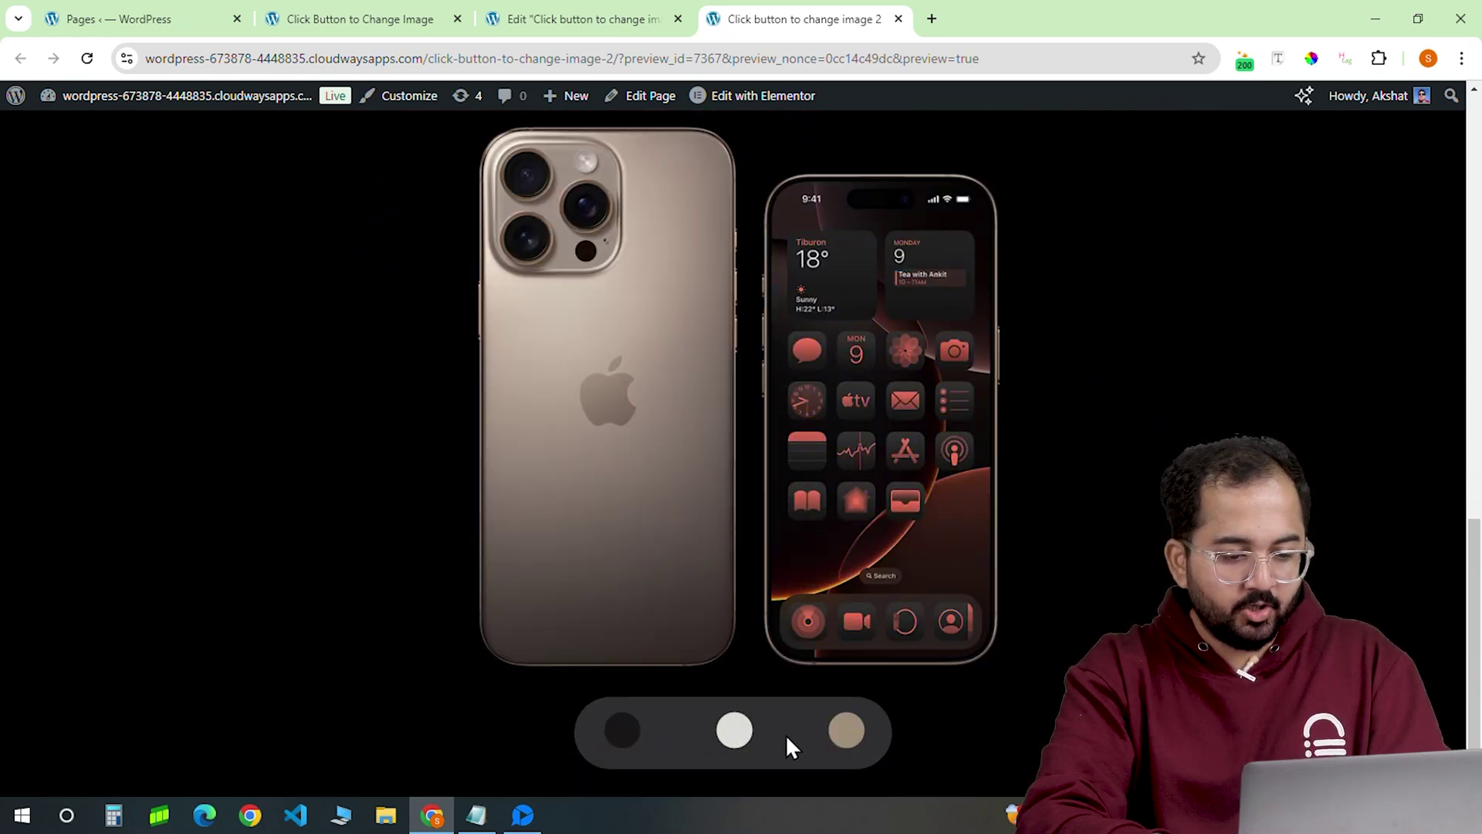
pyautogui.click(726, 736)
pyautogui.click(618, 729)
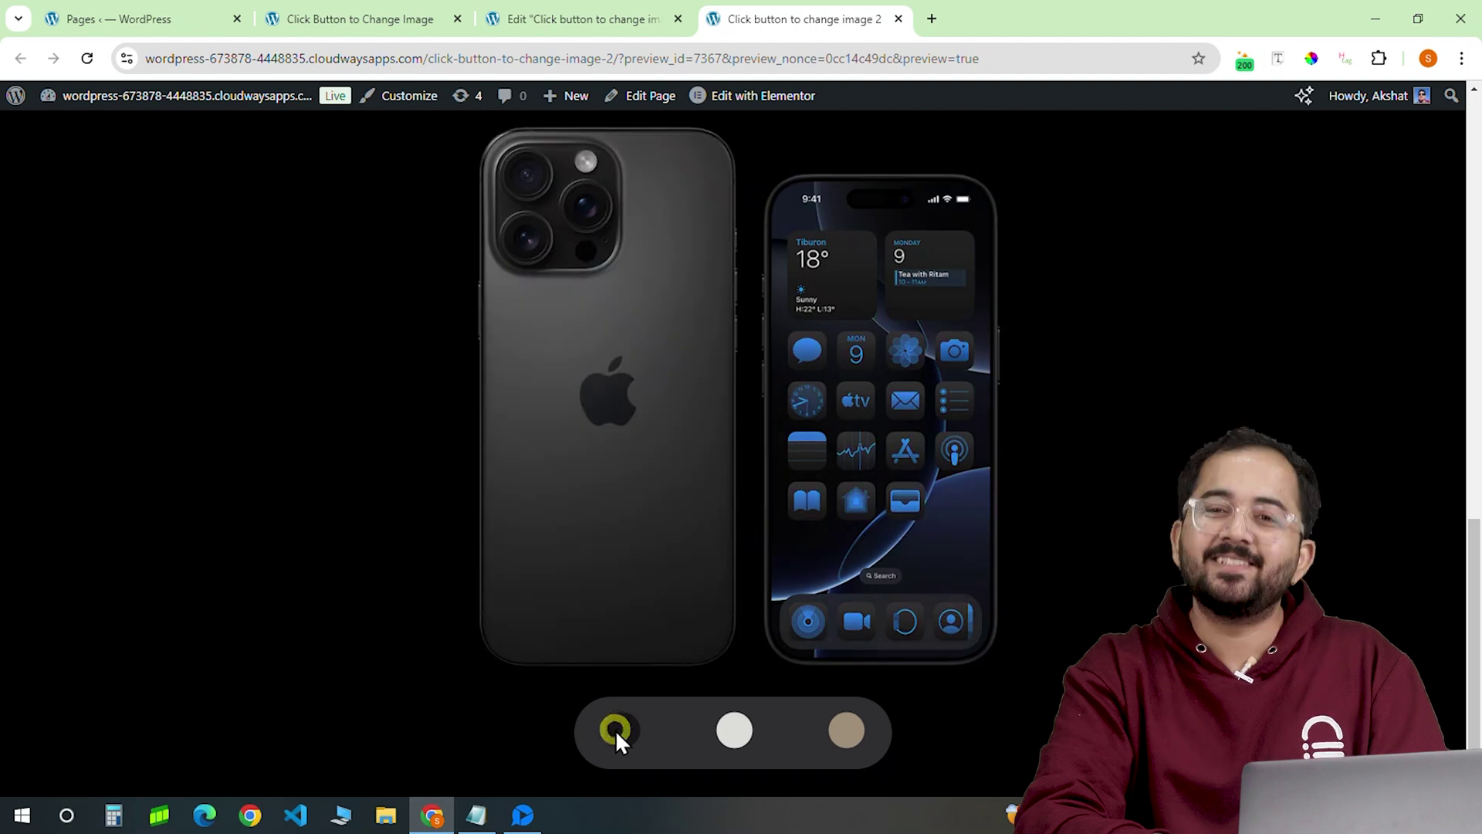
pyautogui.click(735, 732)
pyautogui.click(843, 732)
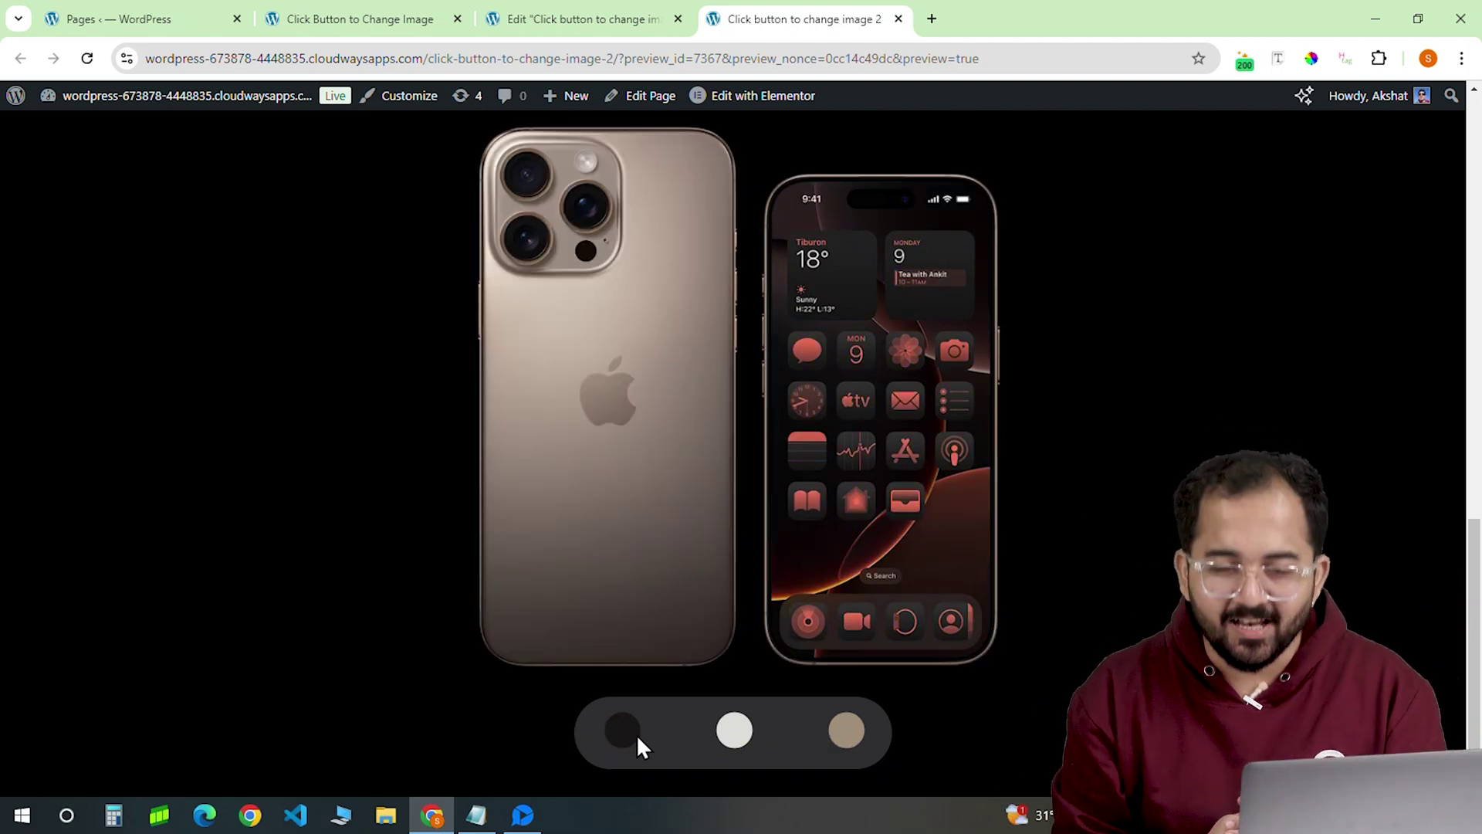